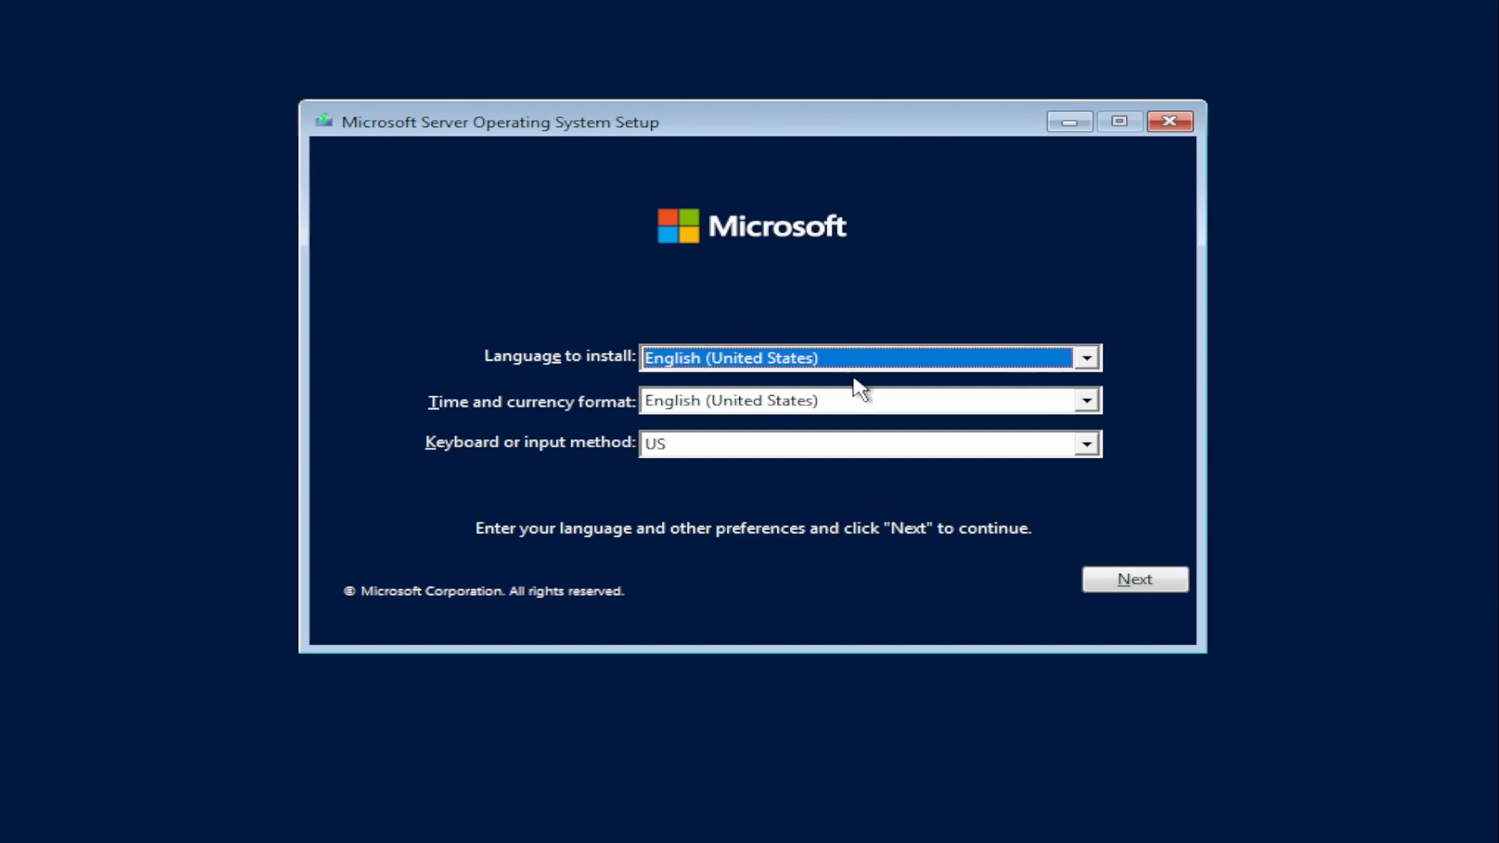
Start the installation with English (United States) settings and the US keyboard, choosing Windows Server 2022 Standard Evaluation without Desktop Experience
left_click(1122, 578)
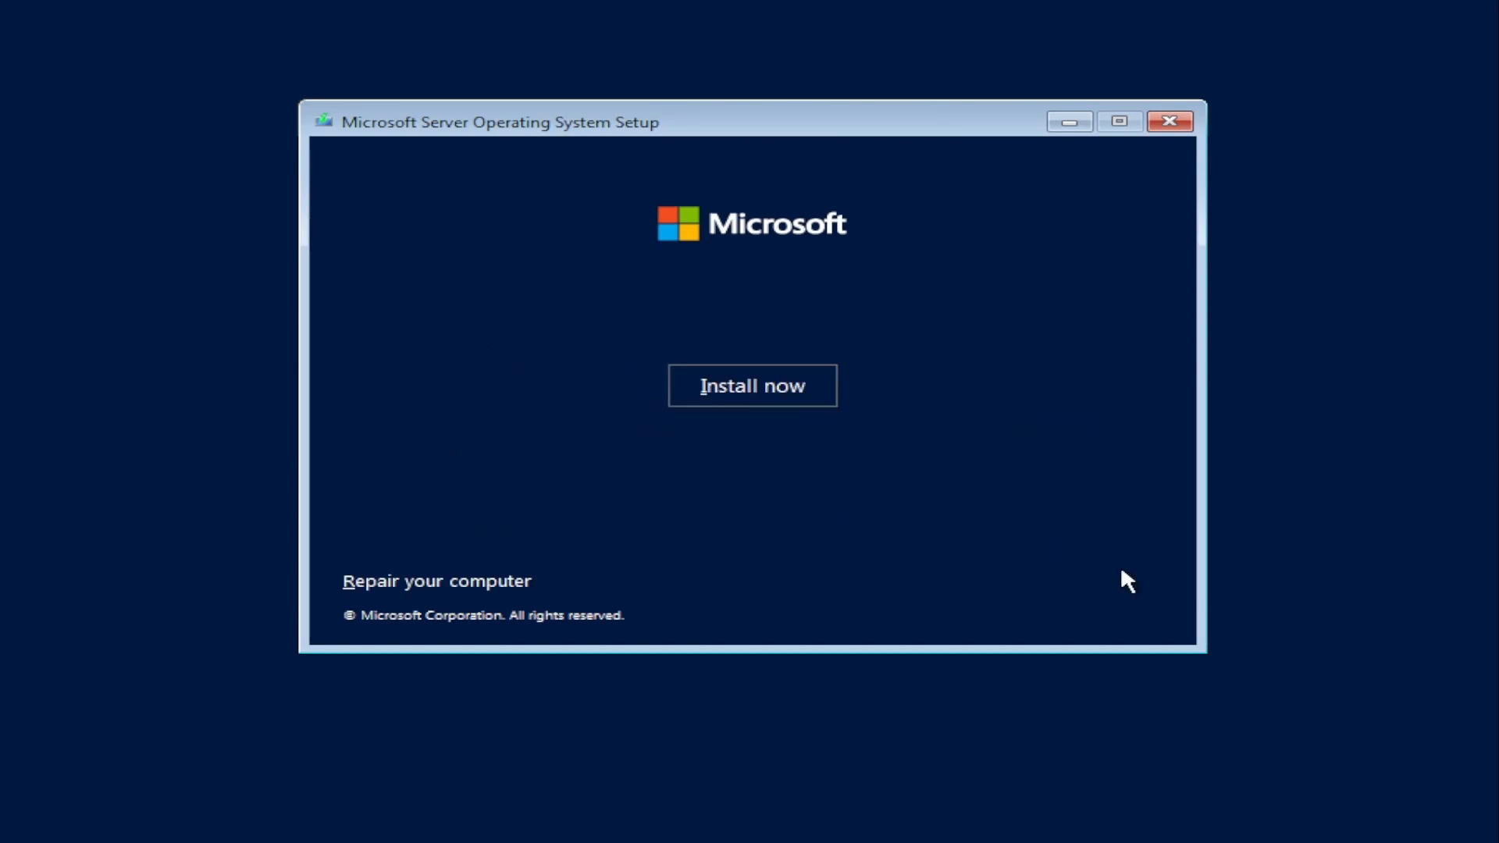
left_click(765, 393)
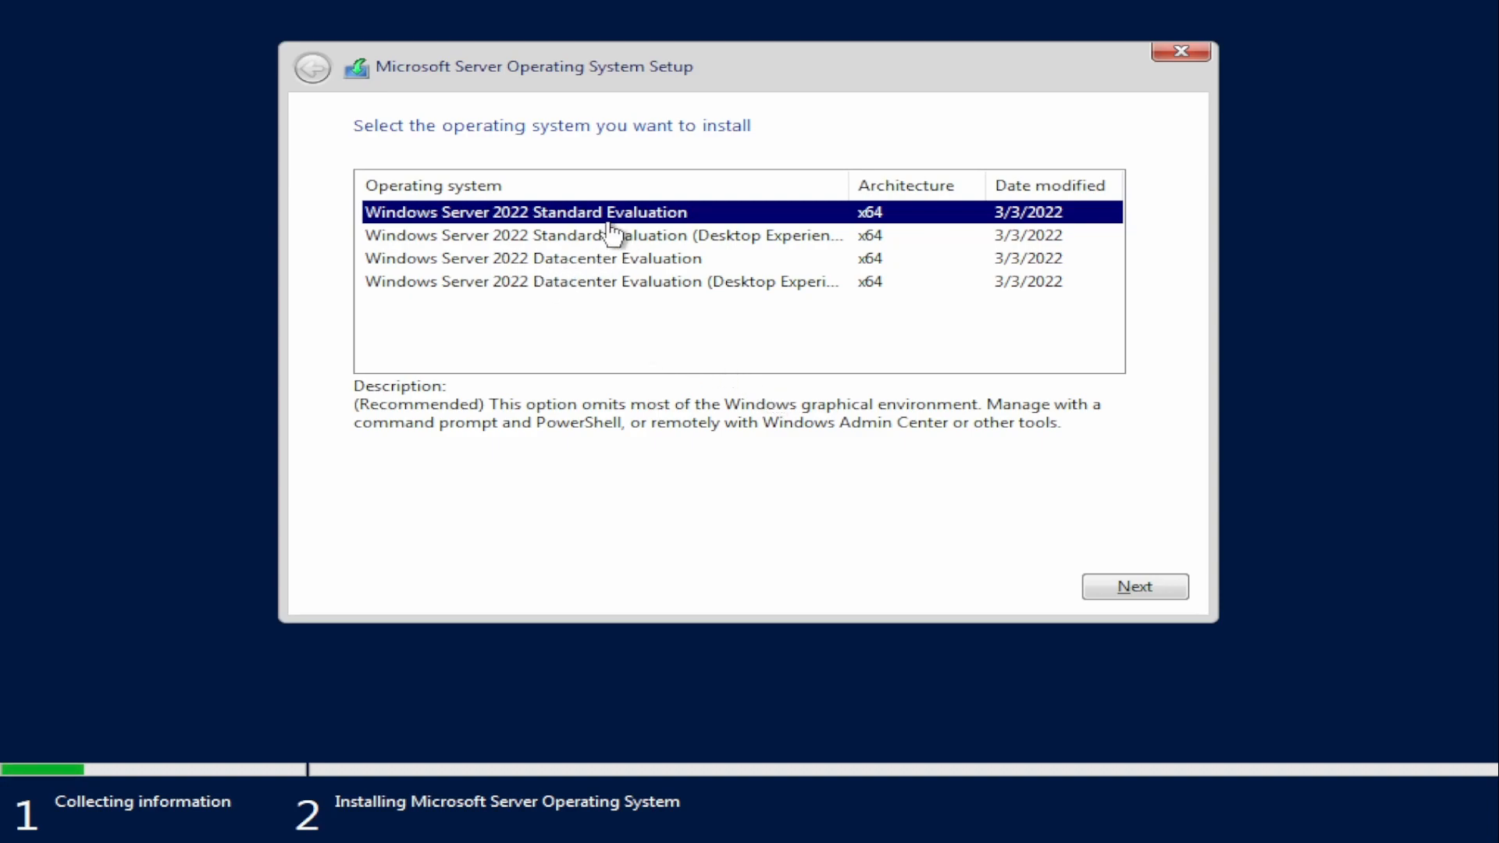
left_click(619, 266)
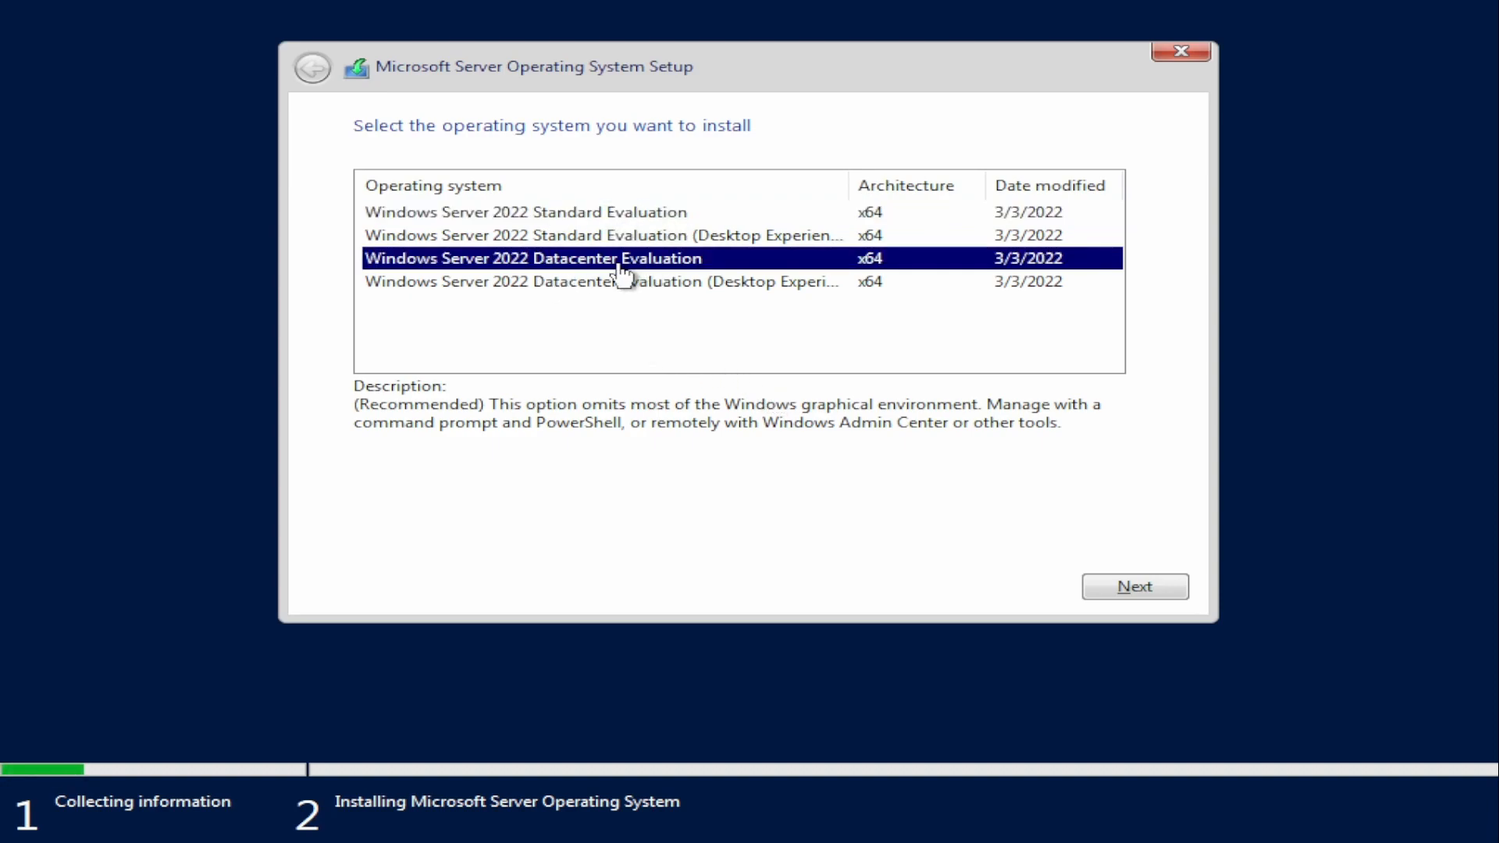
left_click(668, 217)
left_click(642, 262)
left_click(643, 245)
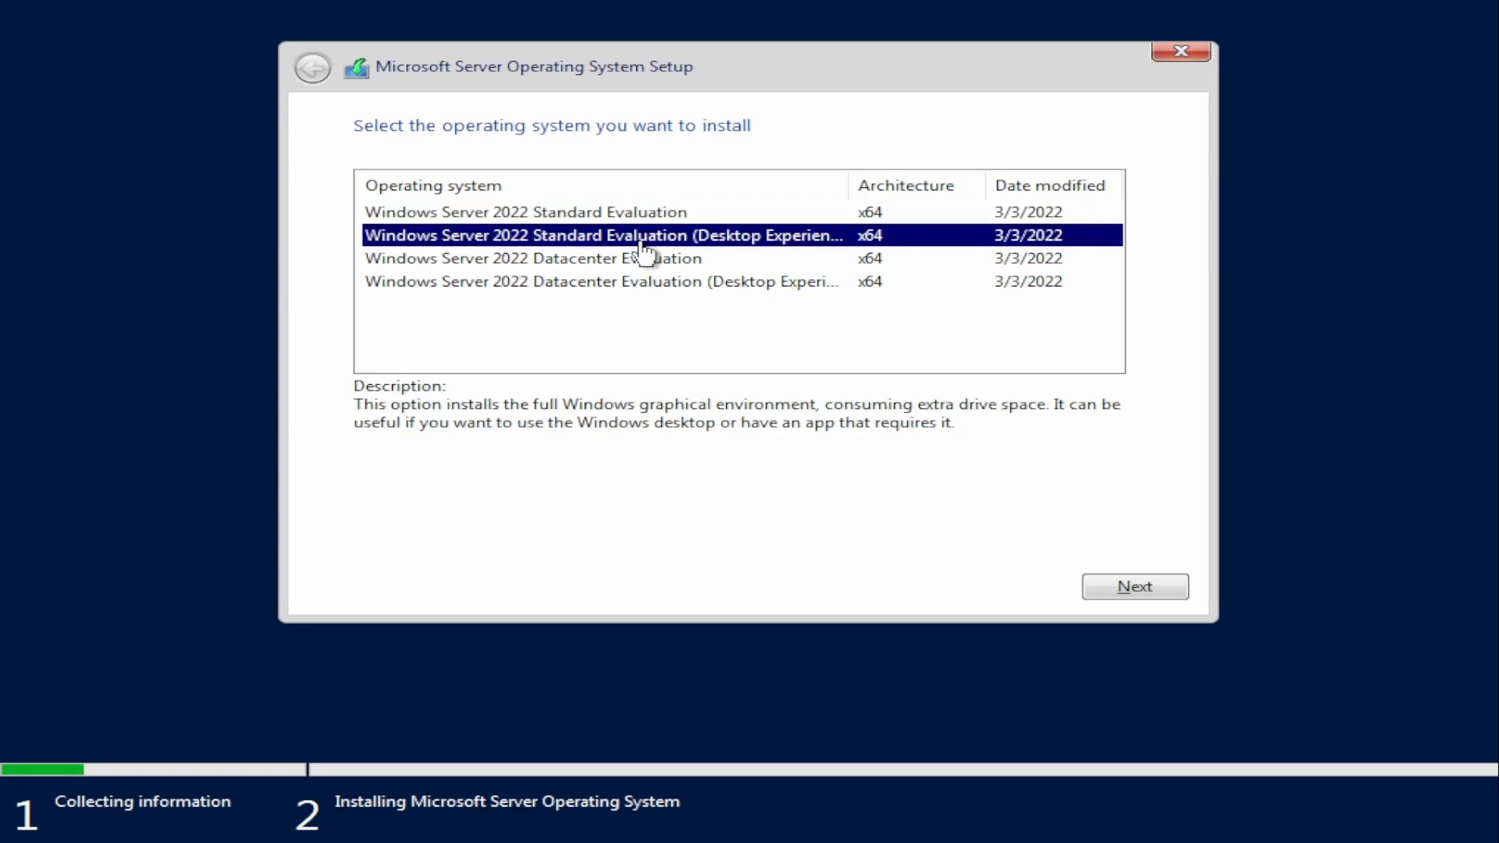
left_click(622, 299)
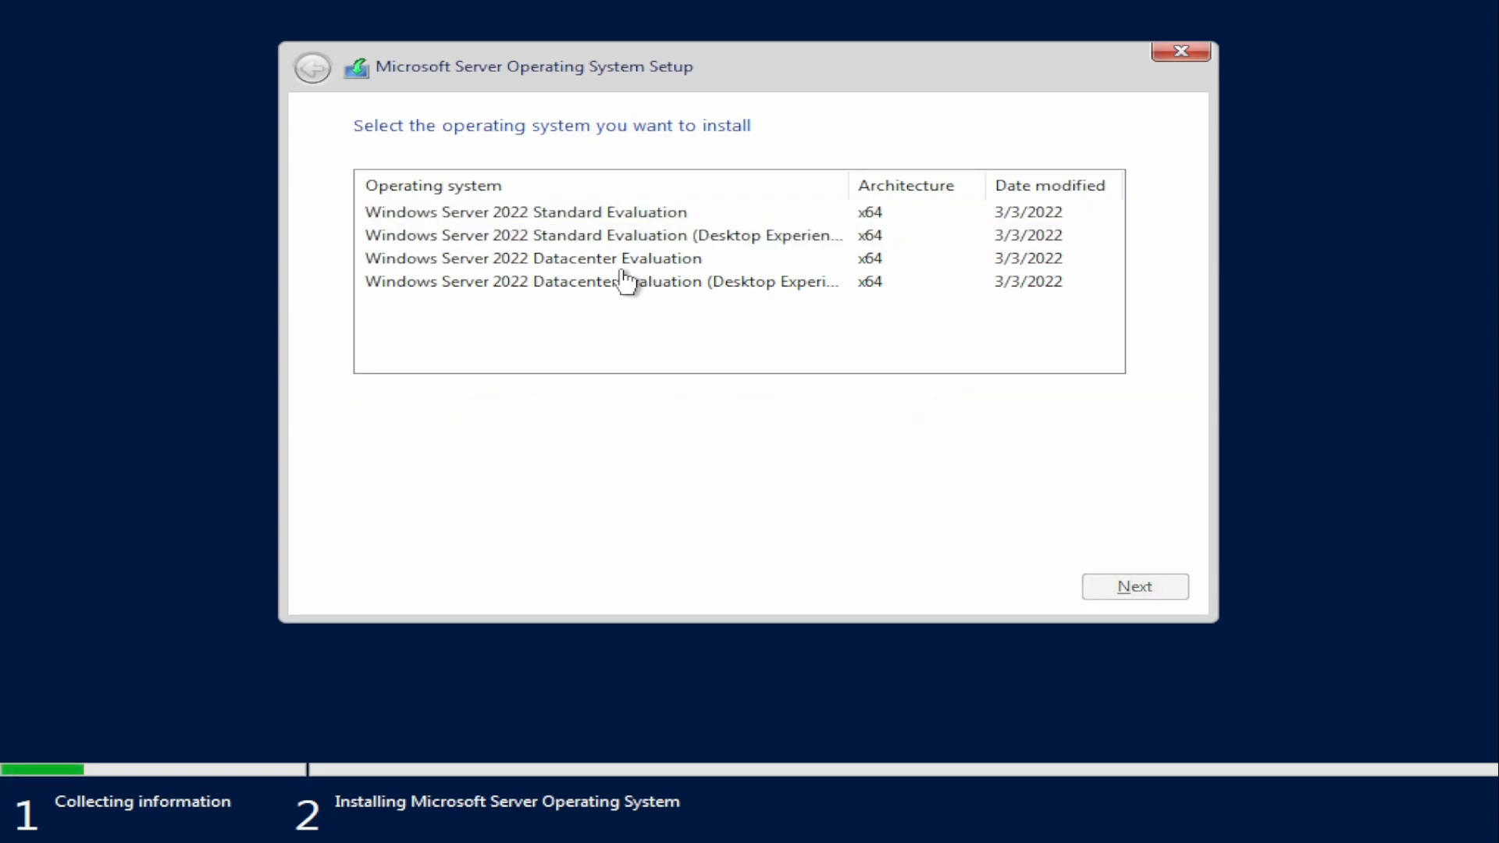
left_click(625, 214)
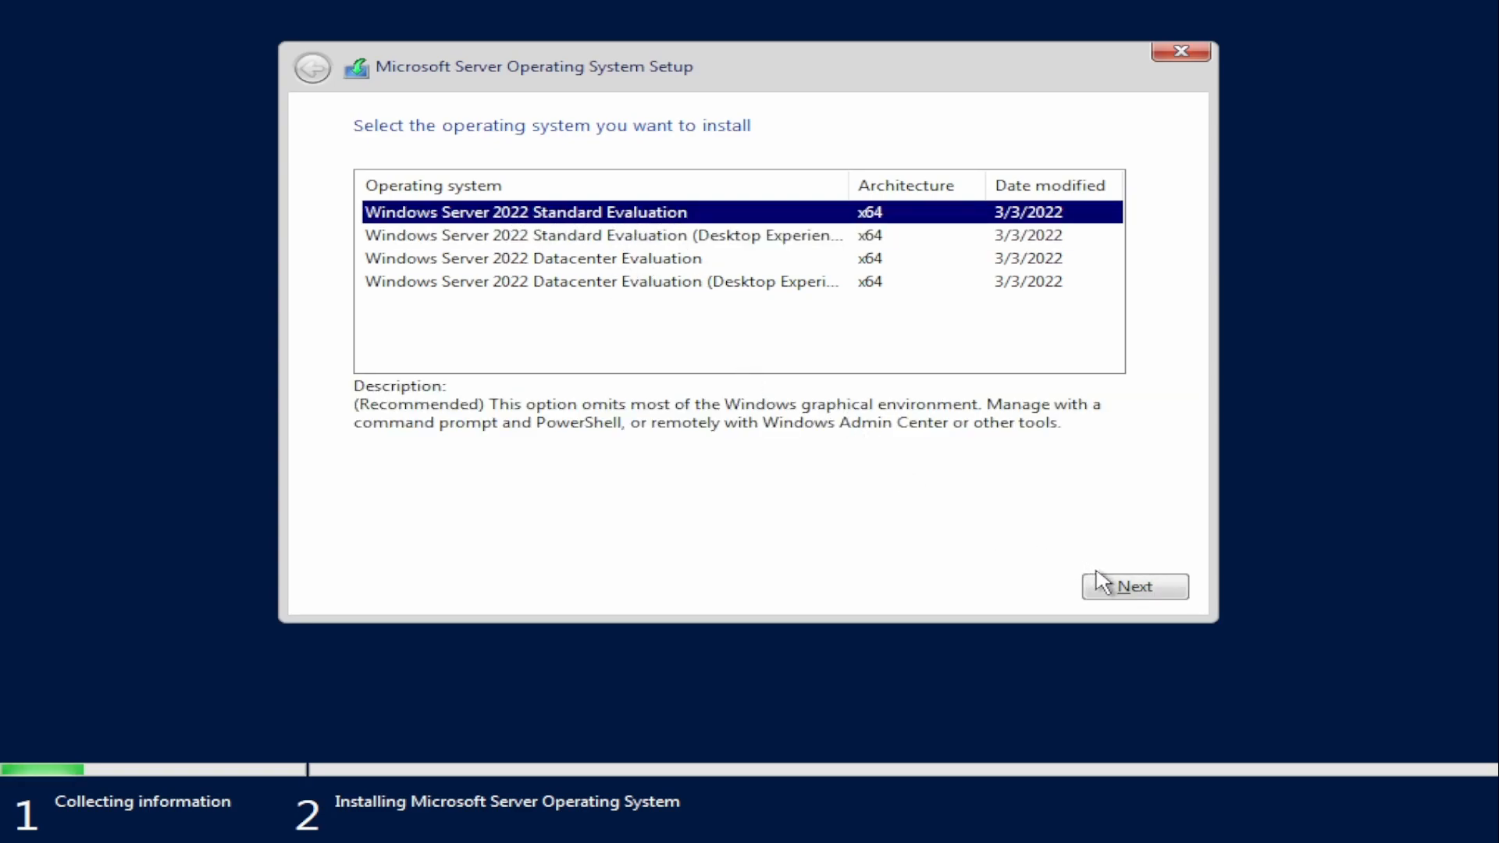
left_click(1132, 587)
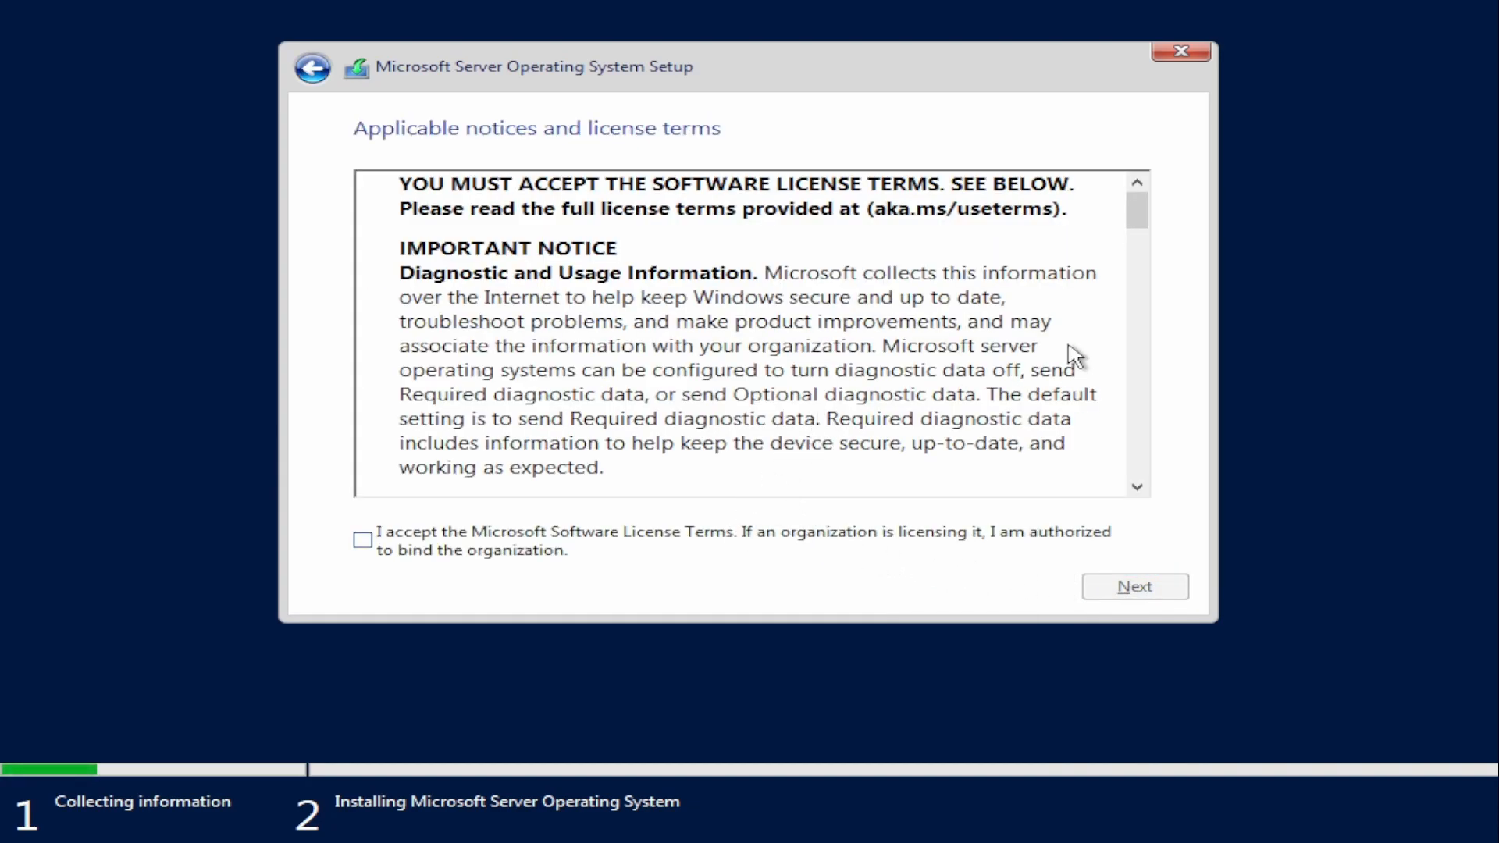
Accept the Microsoft Software License Terms and choose the Custom installation type
left_click_drag(1131, 216, 1019, 521)
left_click(634, 539)
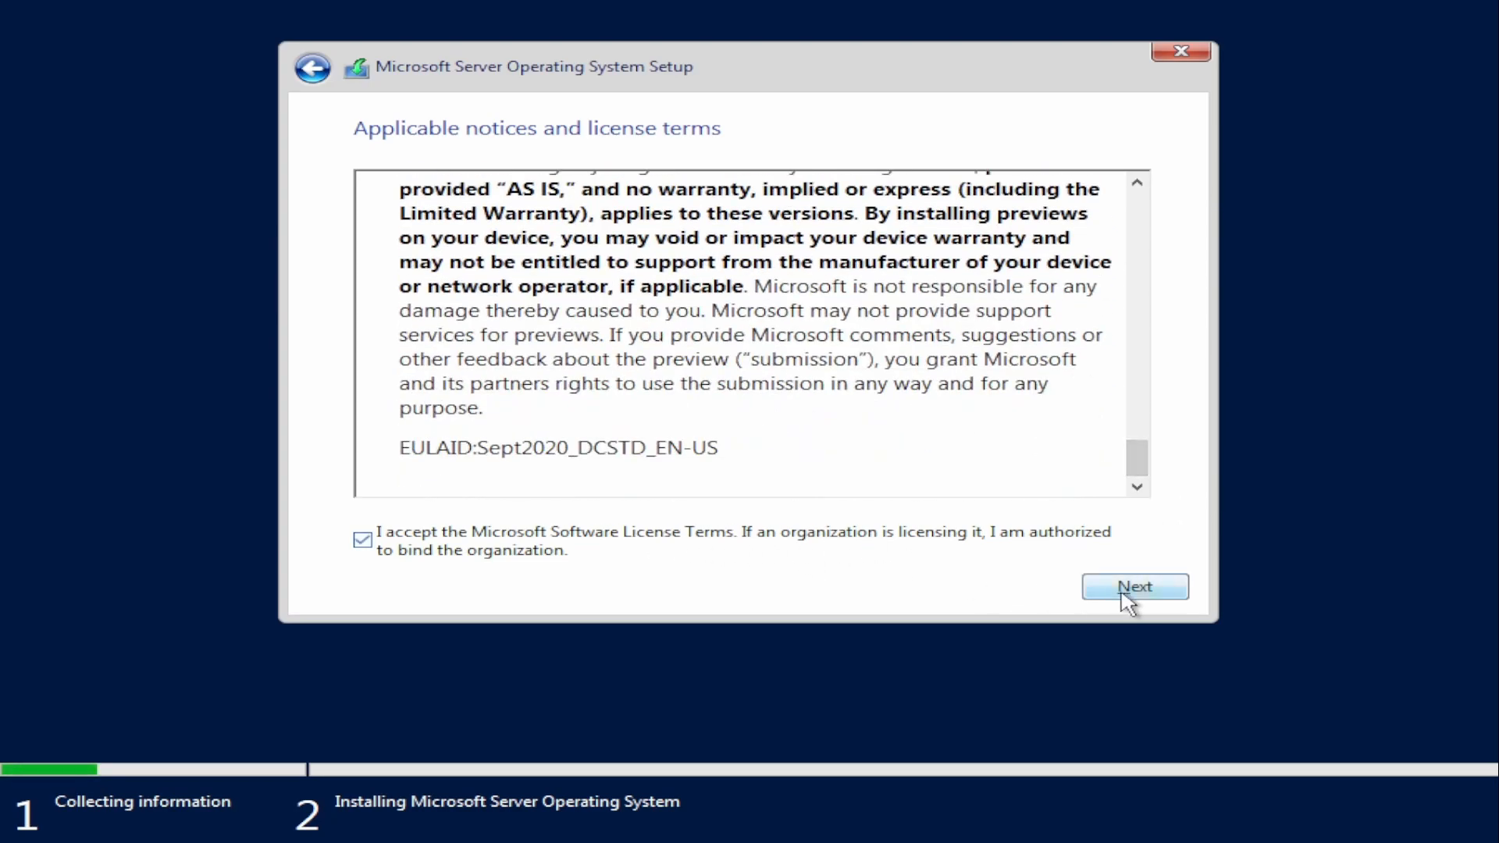
left_click(1127, 595)
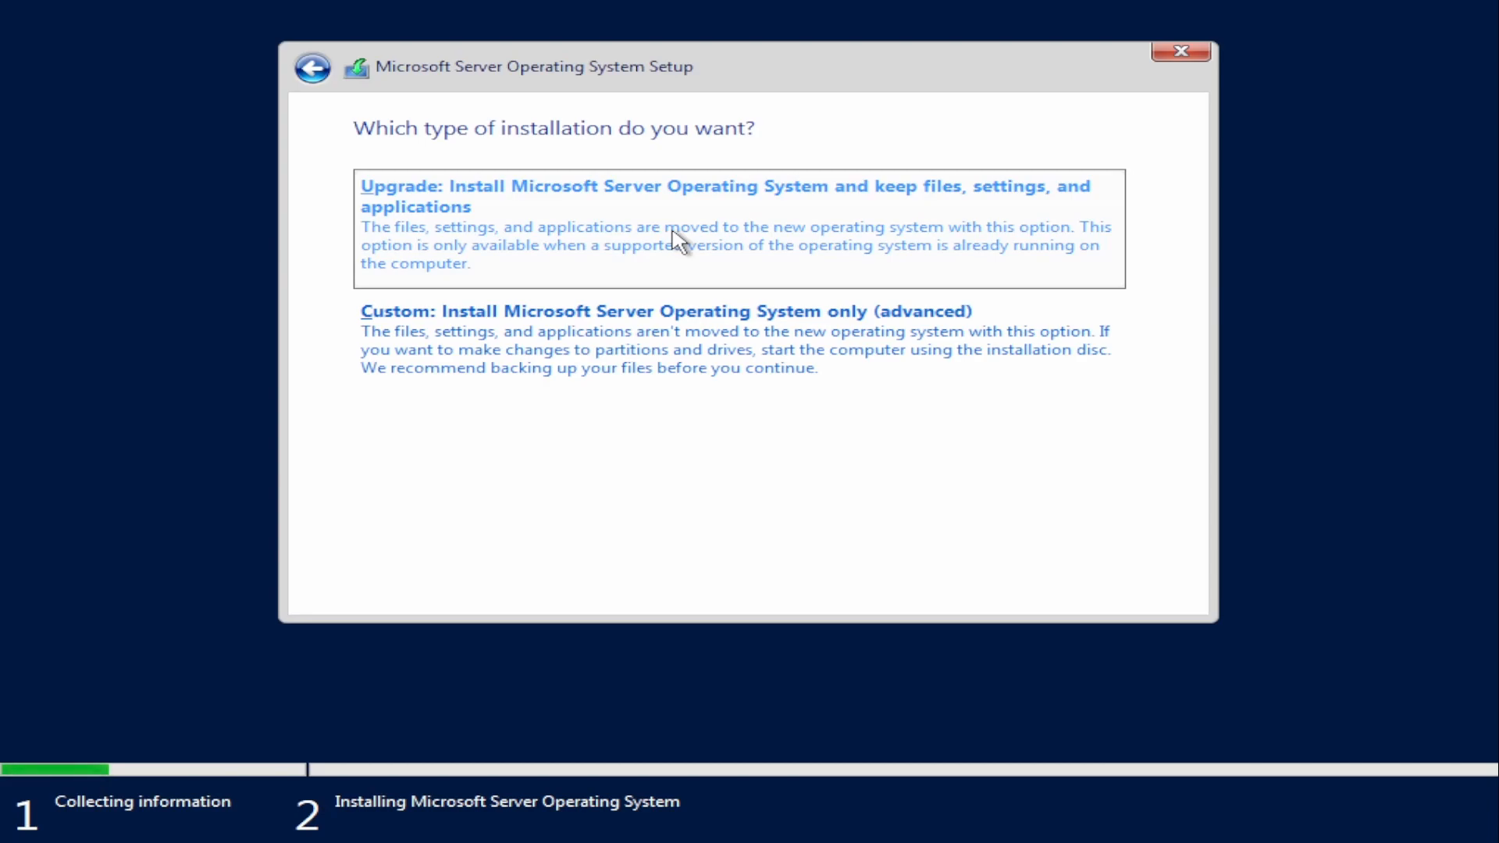
left_click(807, 361)
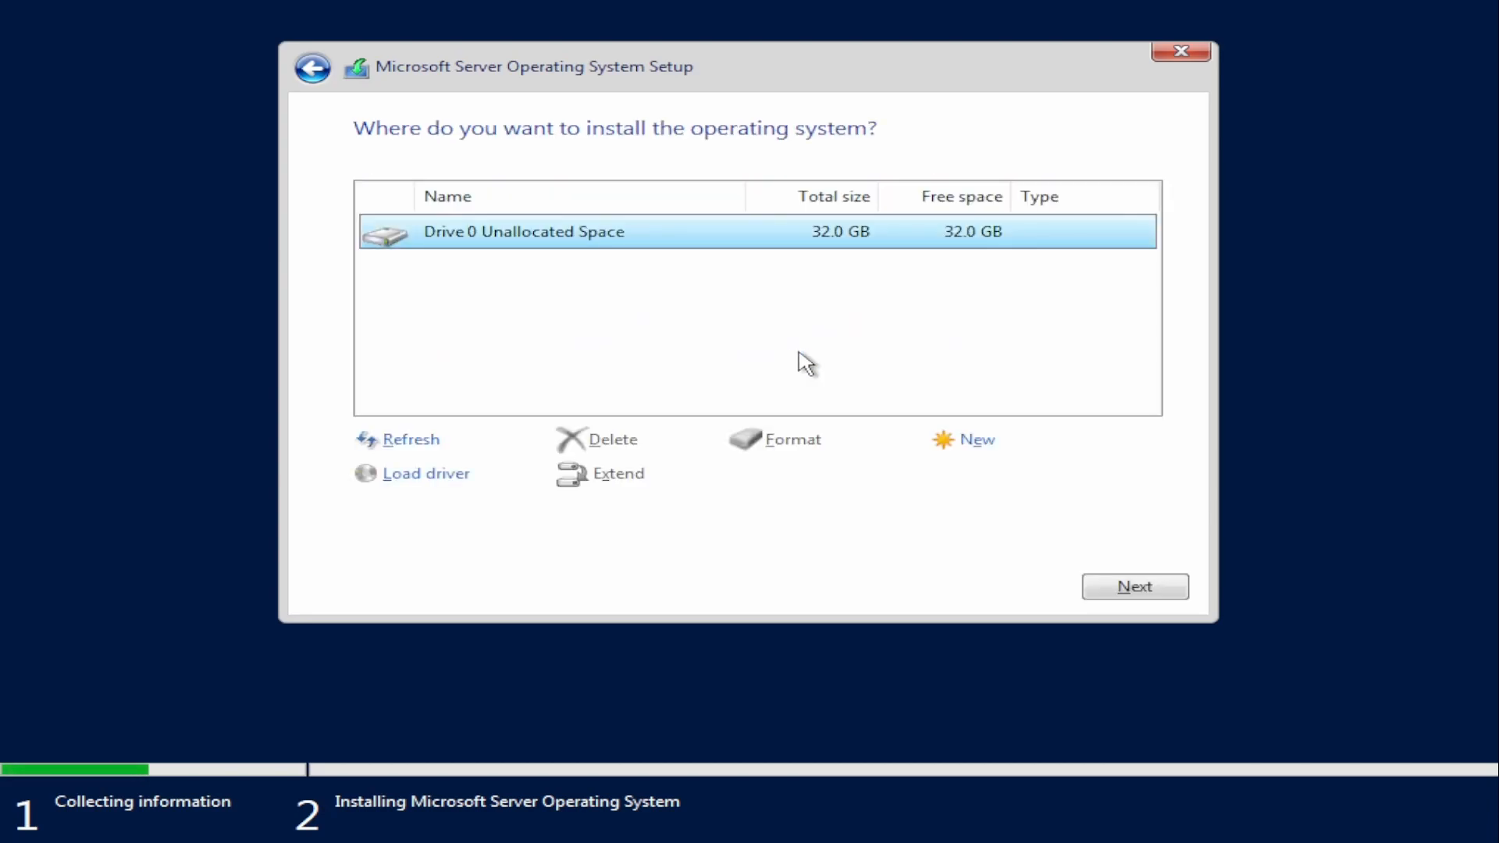
Partition the unallocated space on Drive 0 at the default size and install the operating system on the primary partition
left_click(977, 445)
left_click(1015, 478)
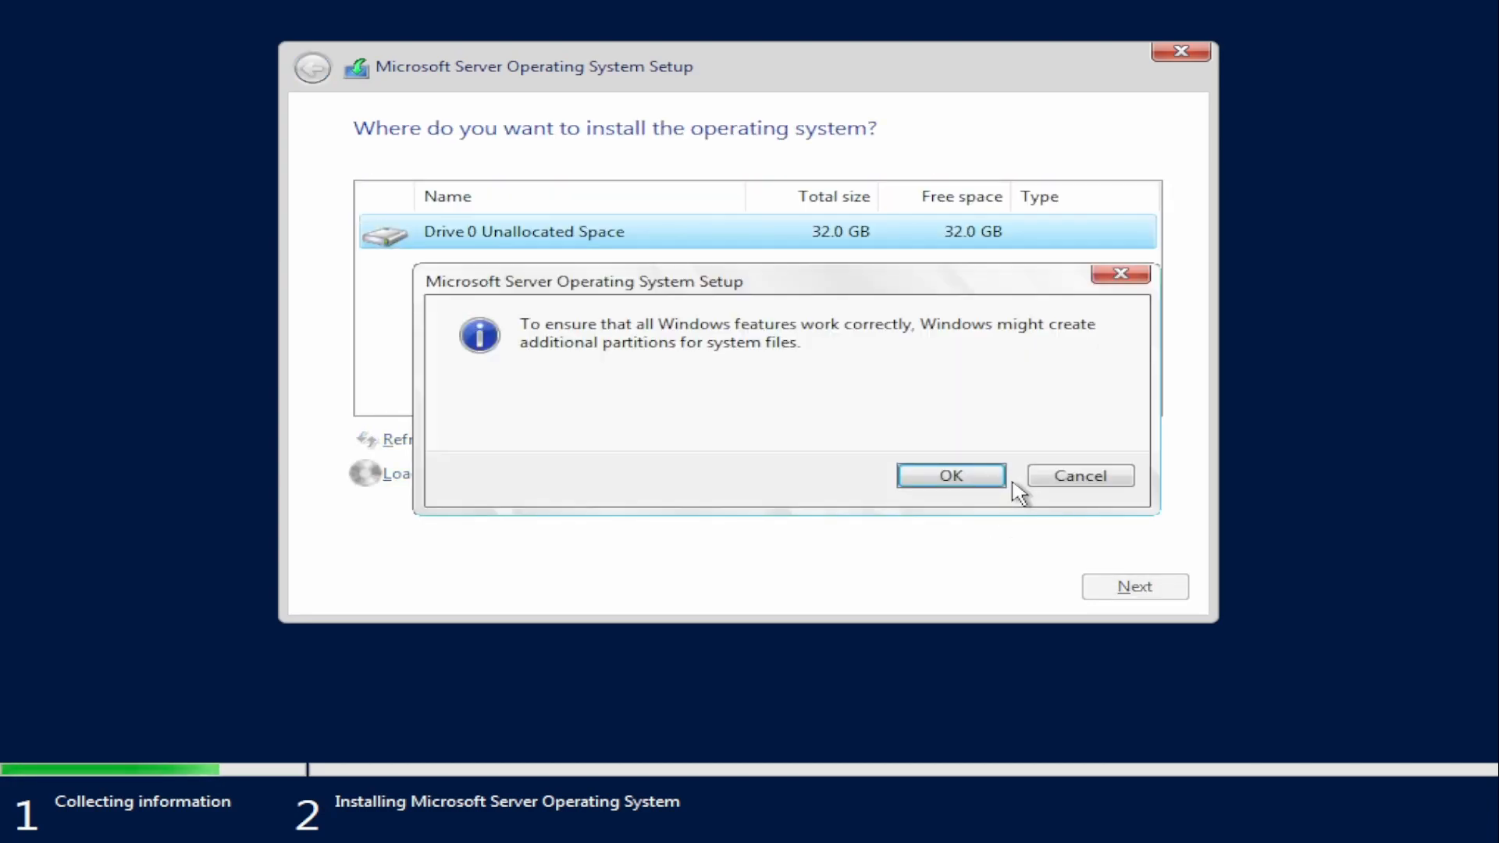
left_click(976, 477)
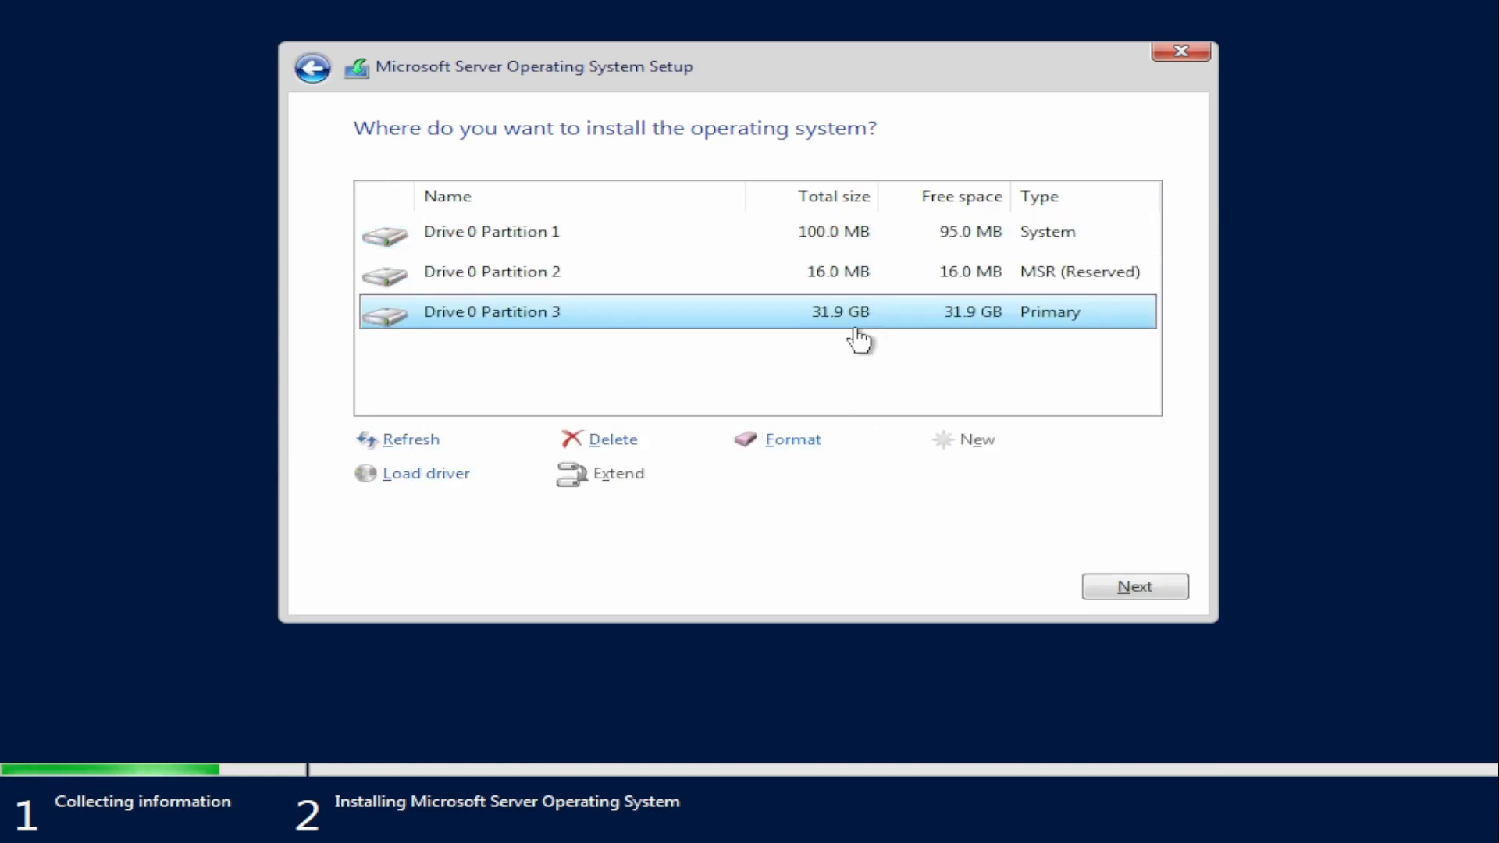
left_click(1068, 244)
left_click(1077, 280)
left_click(1071, 317)
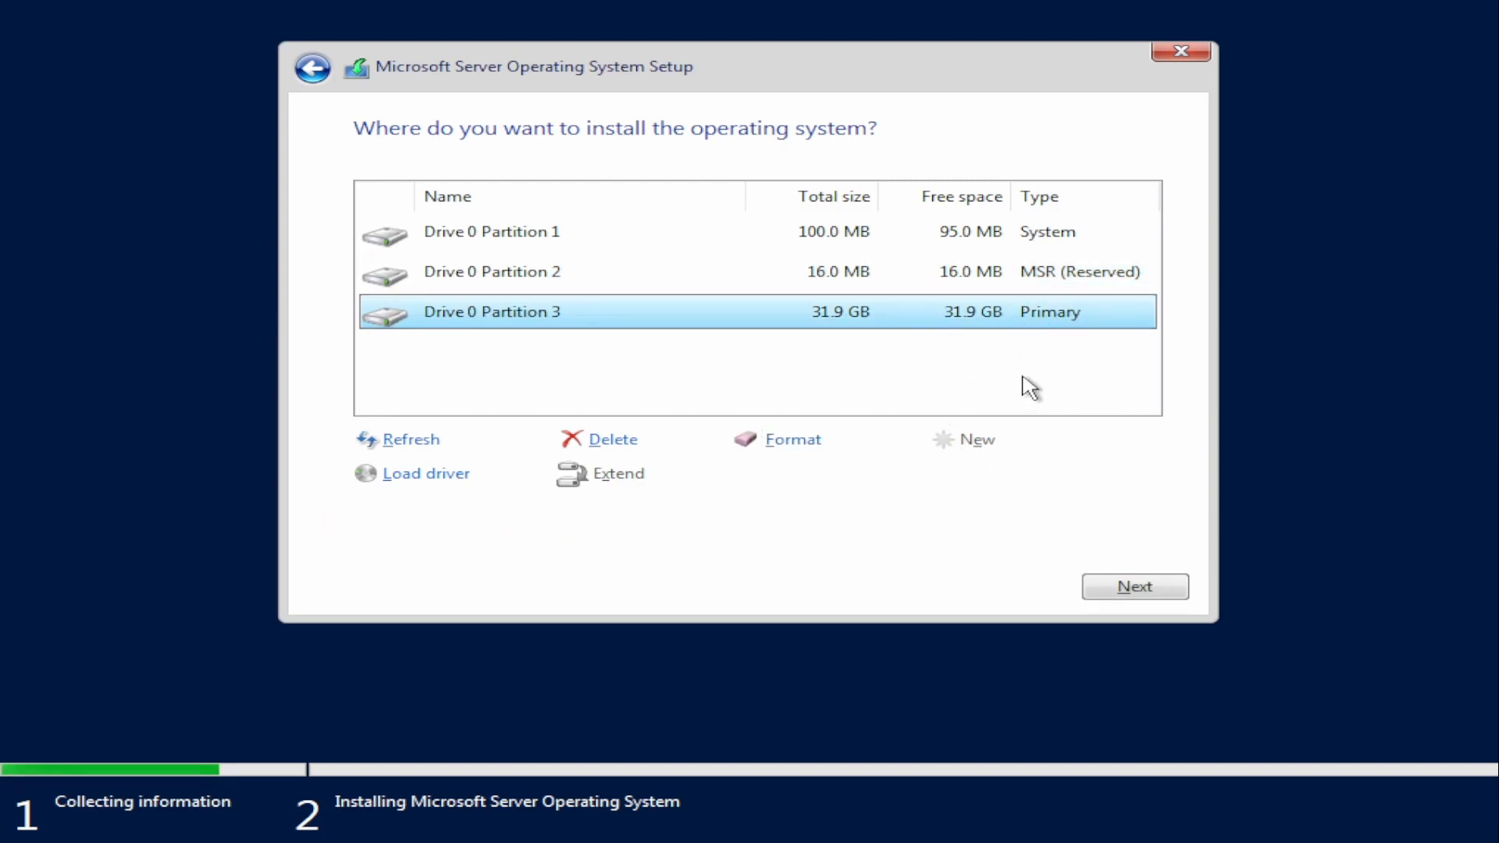
left_click(1134, 590)
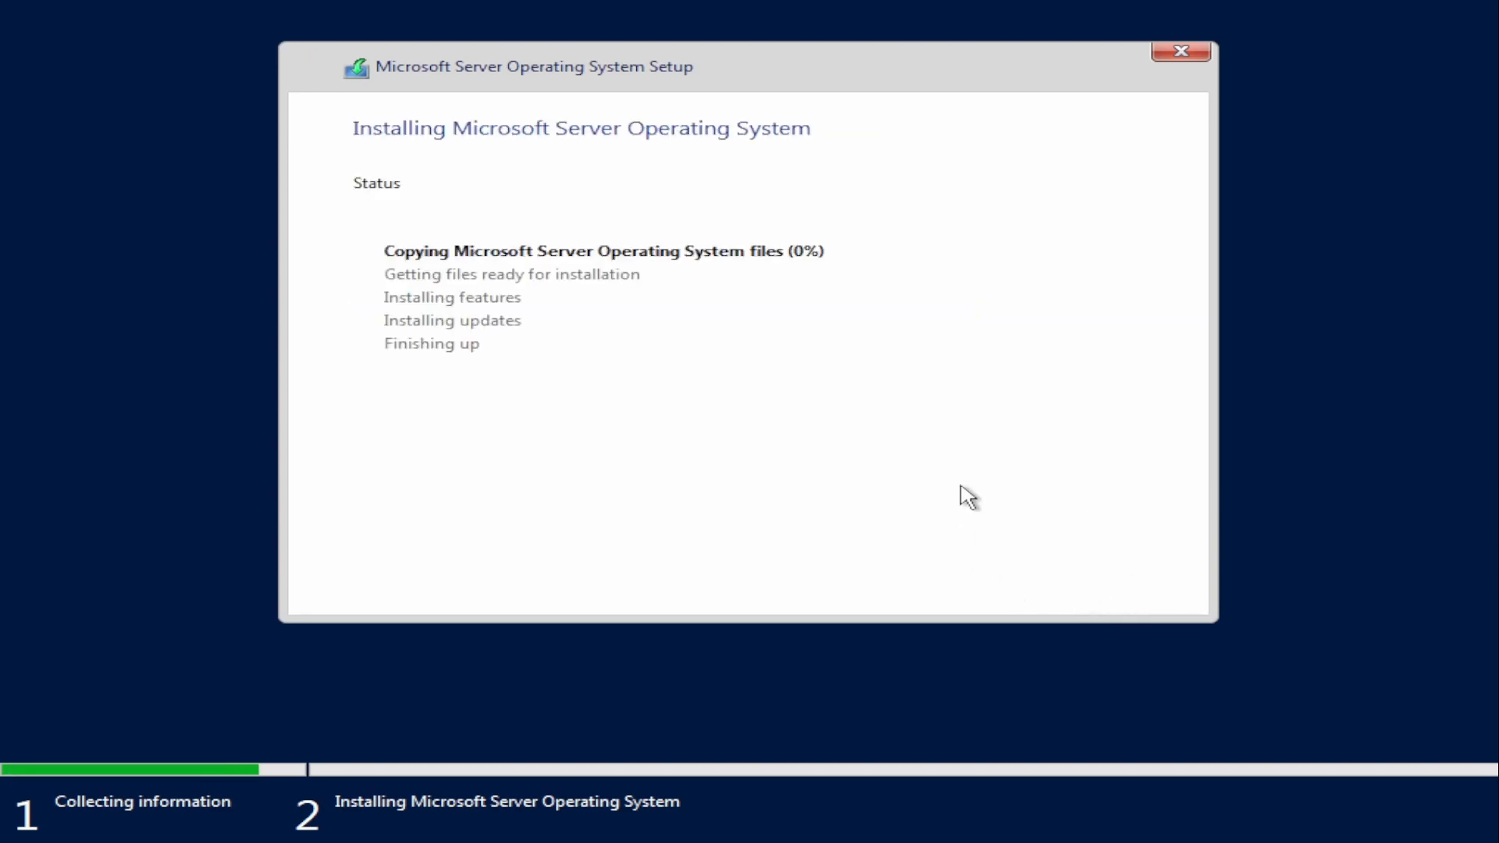
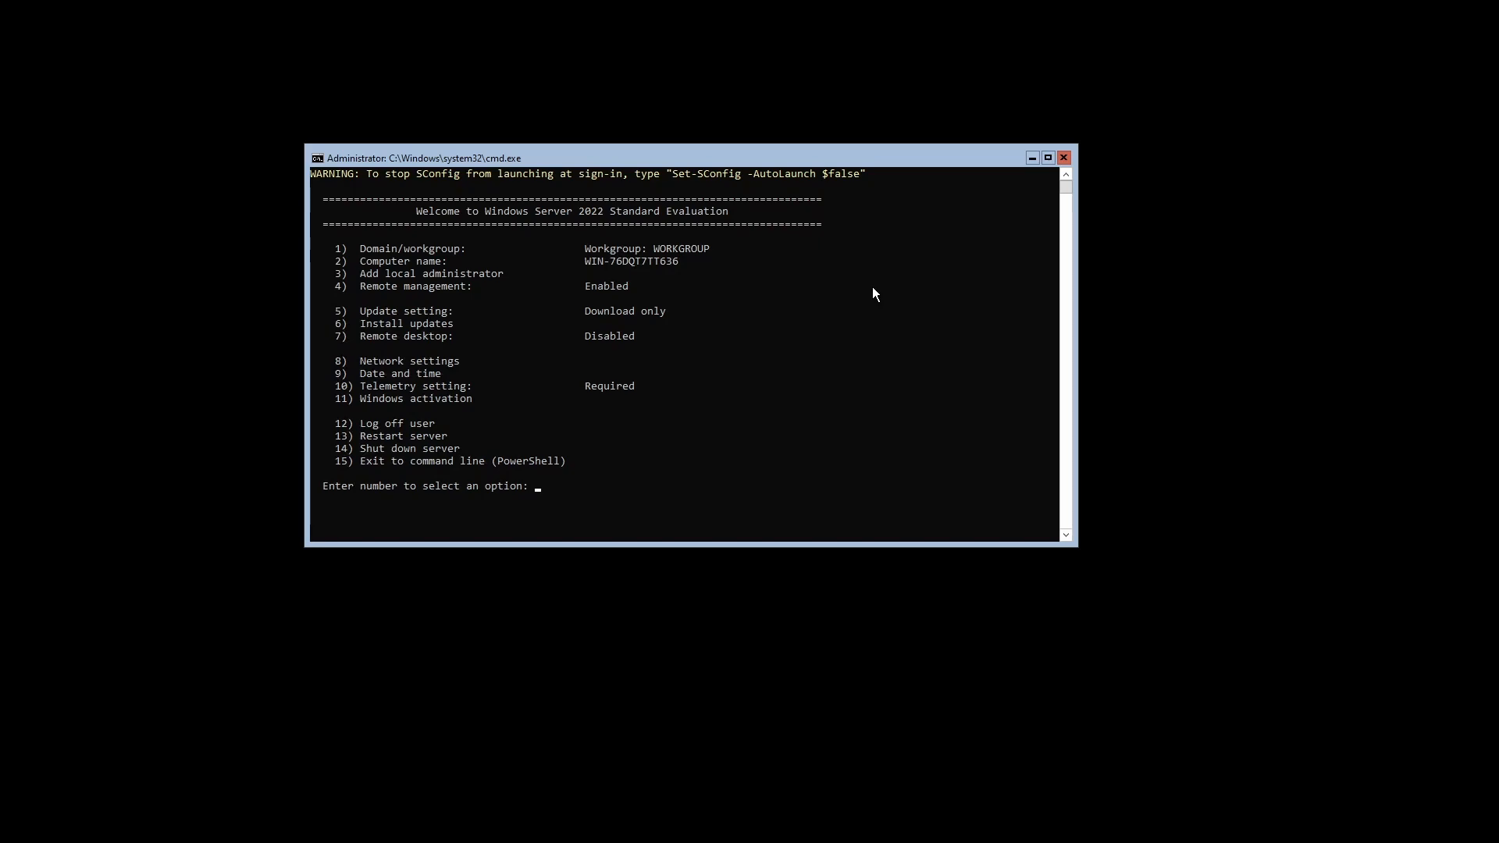
key("Escape")
type("1")
key("Return")
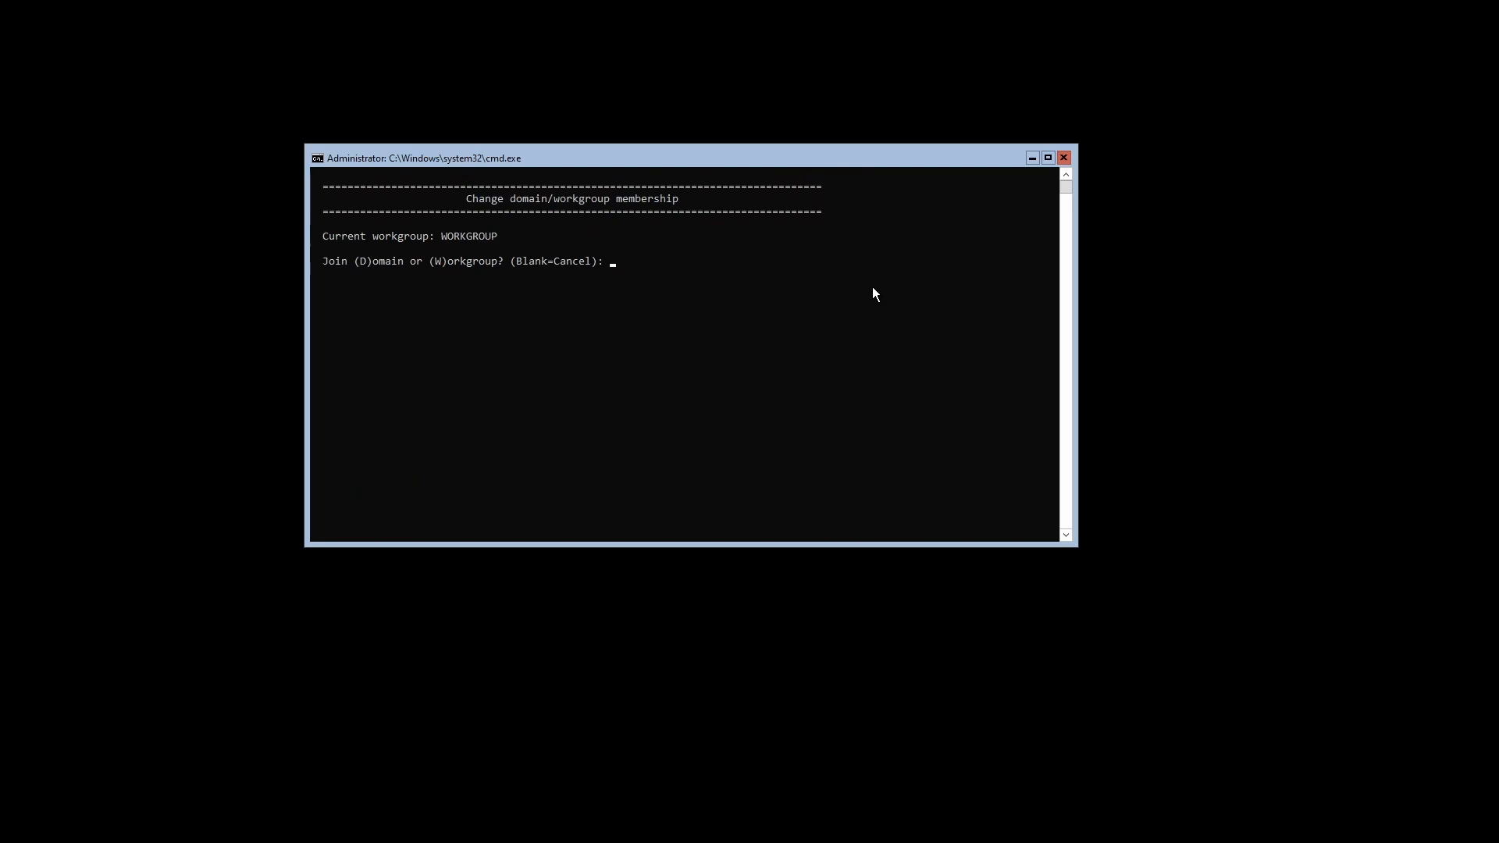
type("D")
key("Return")
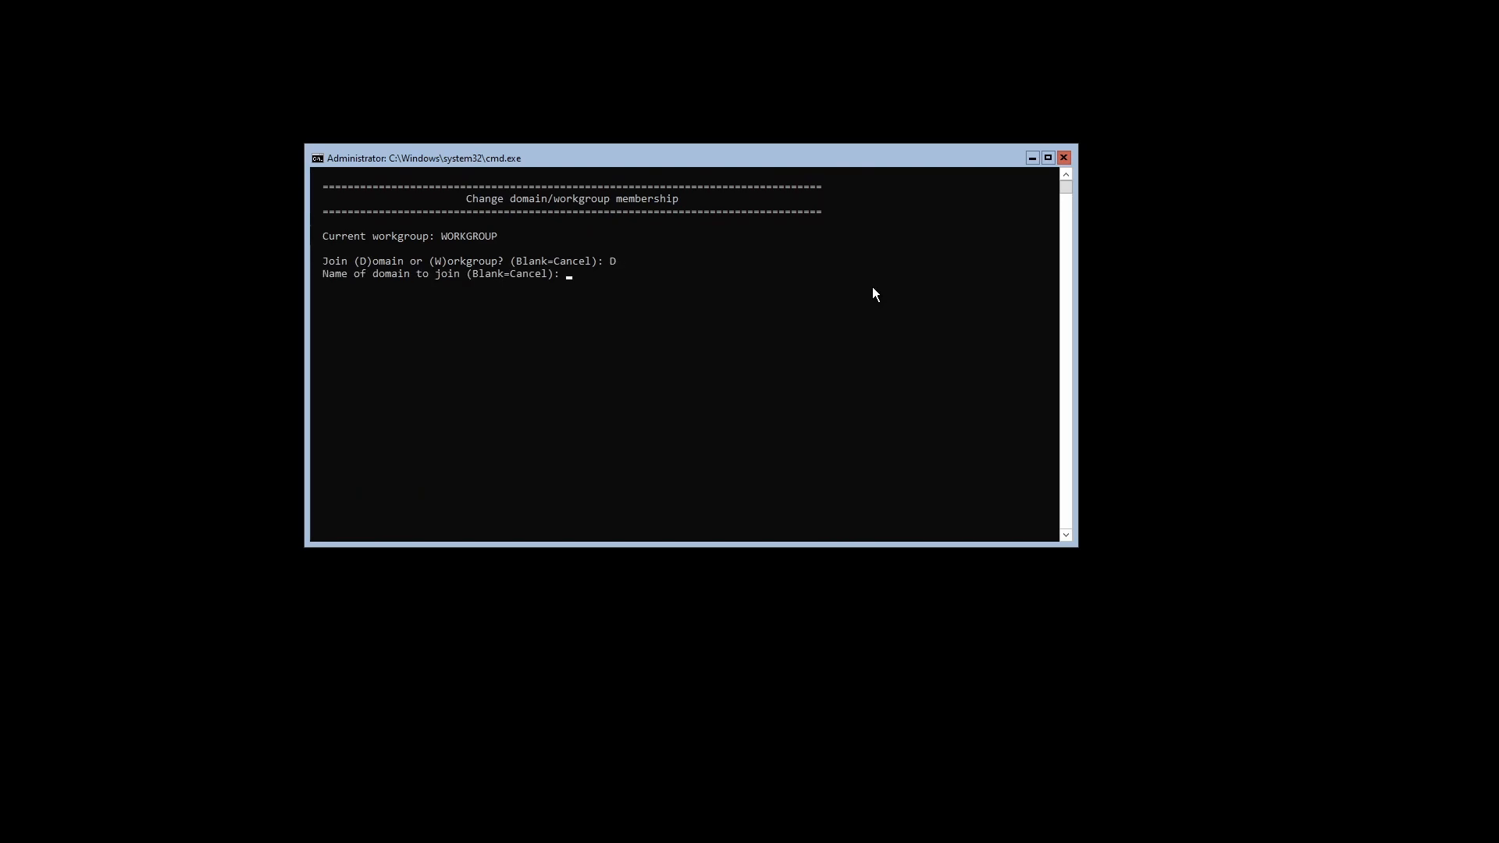
type("test.local")
key("BackSpace")
key("BackSpace")
key("BackSpace")
key("BackSpace")
key("BackSpace")
key("BackSpace")
key("BackSpace")
key("BackSpace")
key("BackSpace")
key("BackSpace")
key("Return")
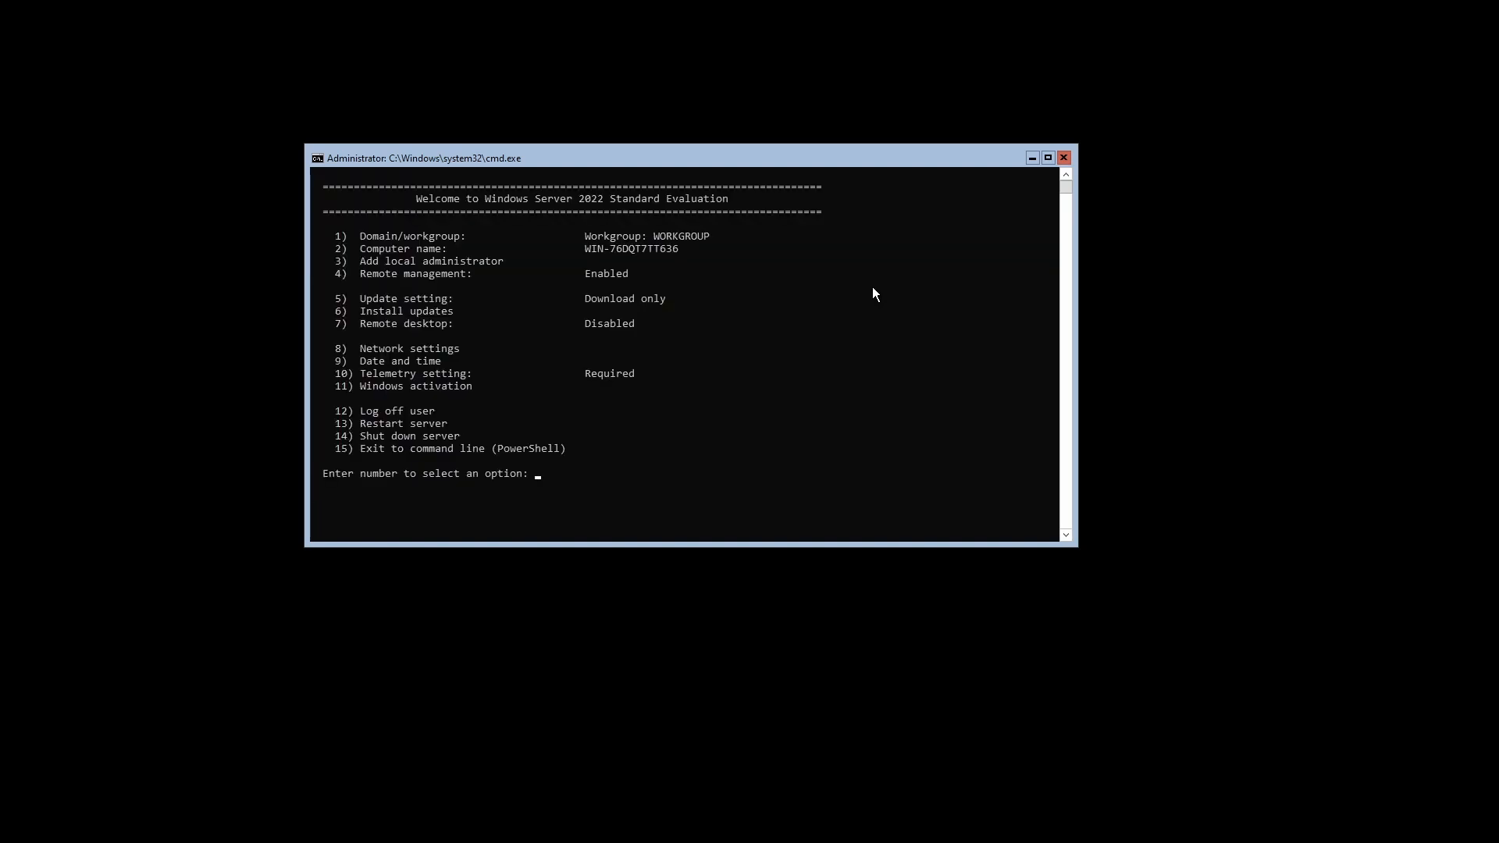
Set the computer name to testdc01 and decline the immediate restart
type("2")
key("Return")
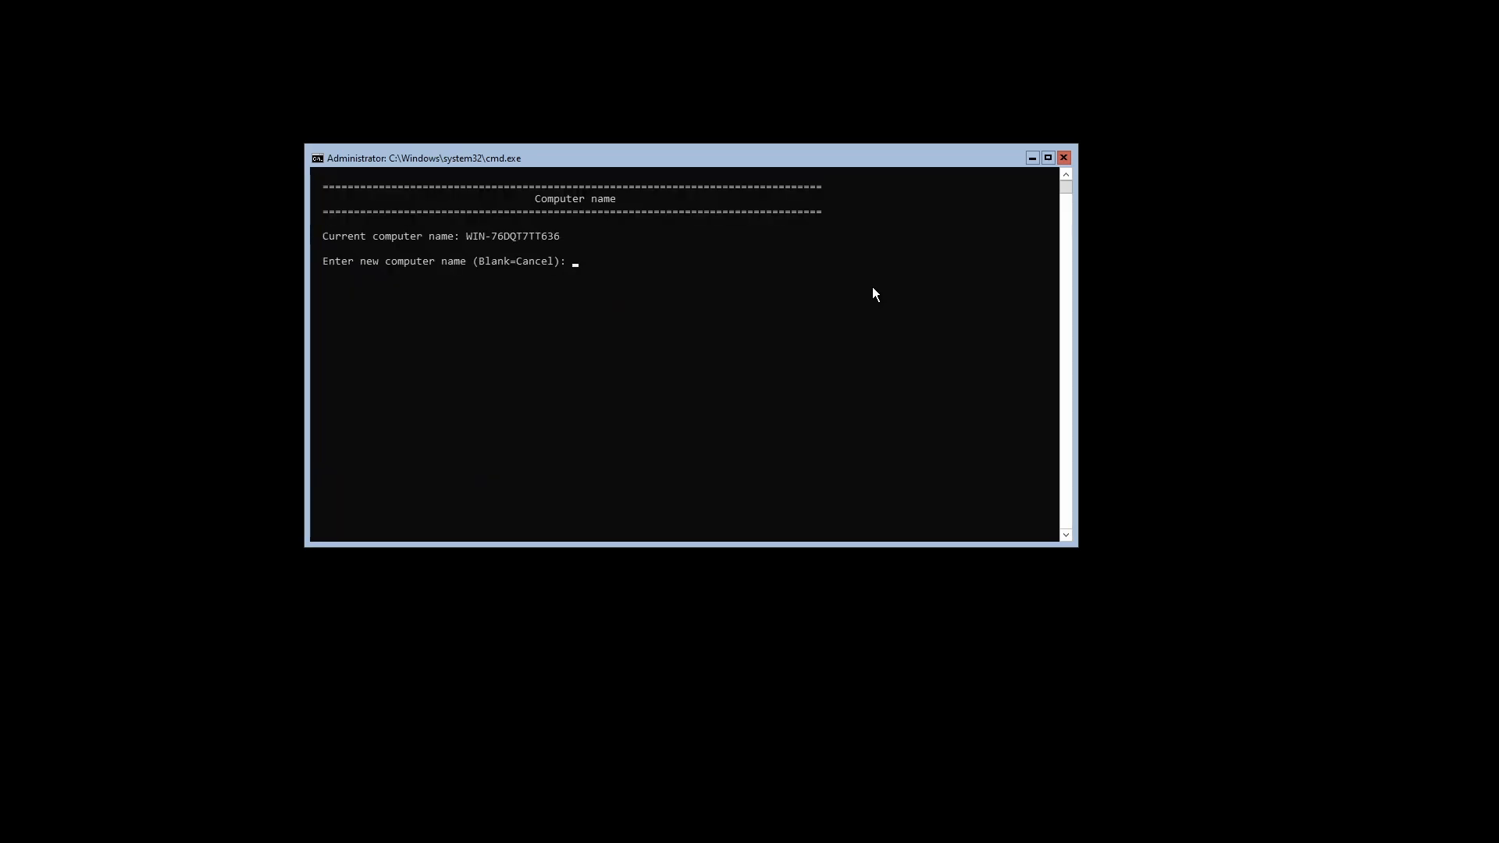
type("testdc01")
key("Return")
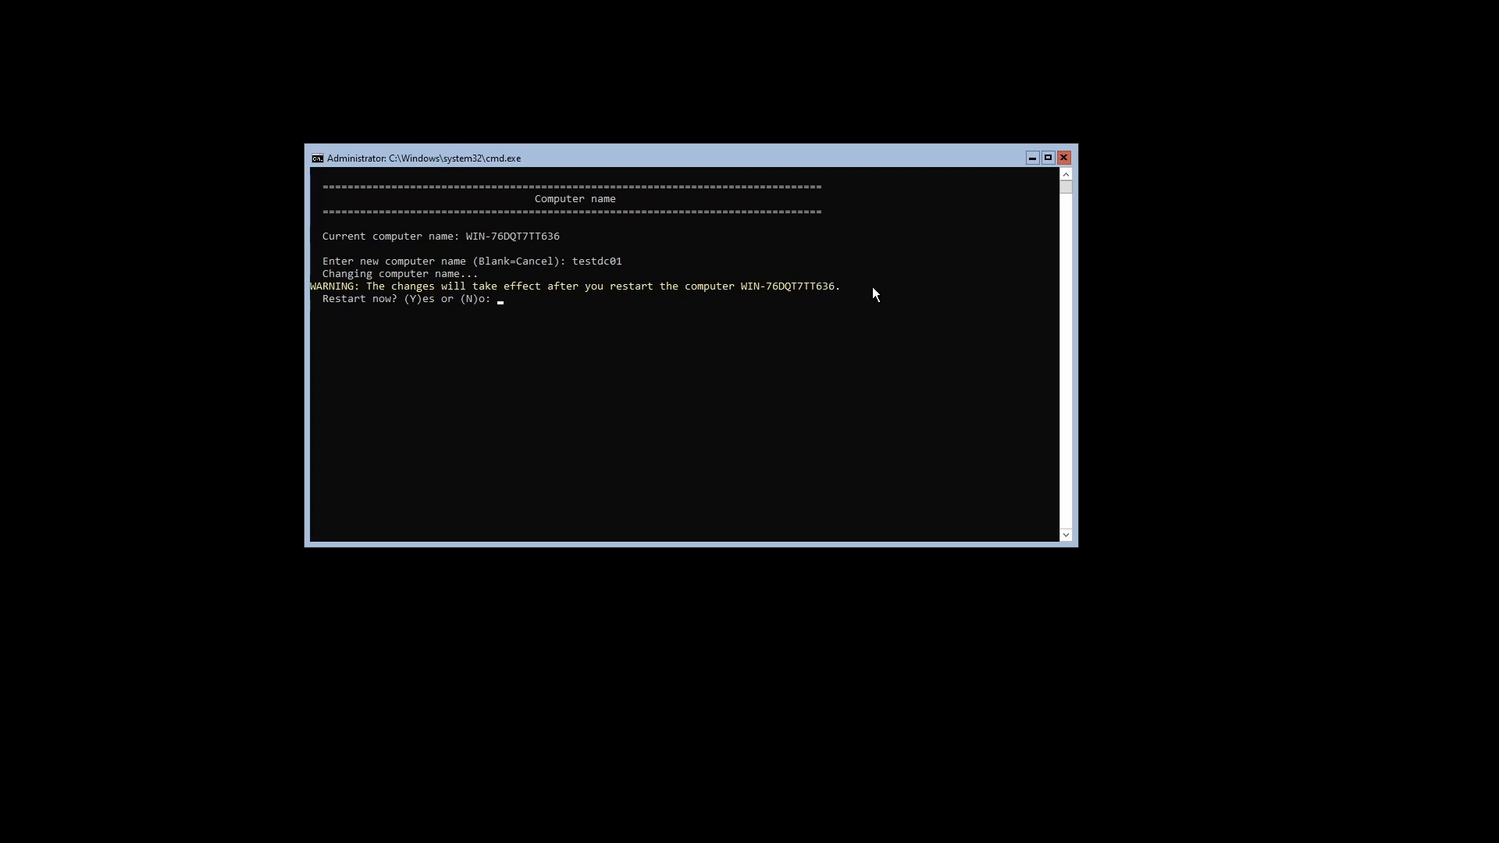
type("n")
key("Return")
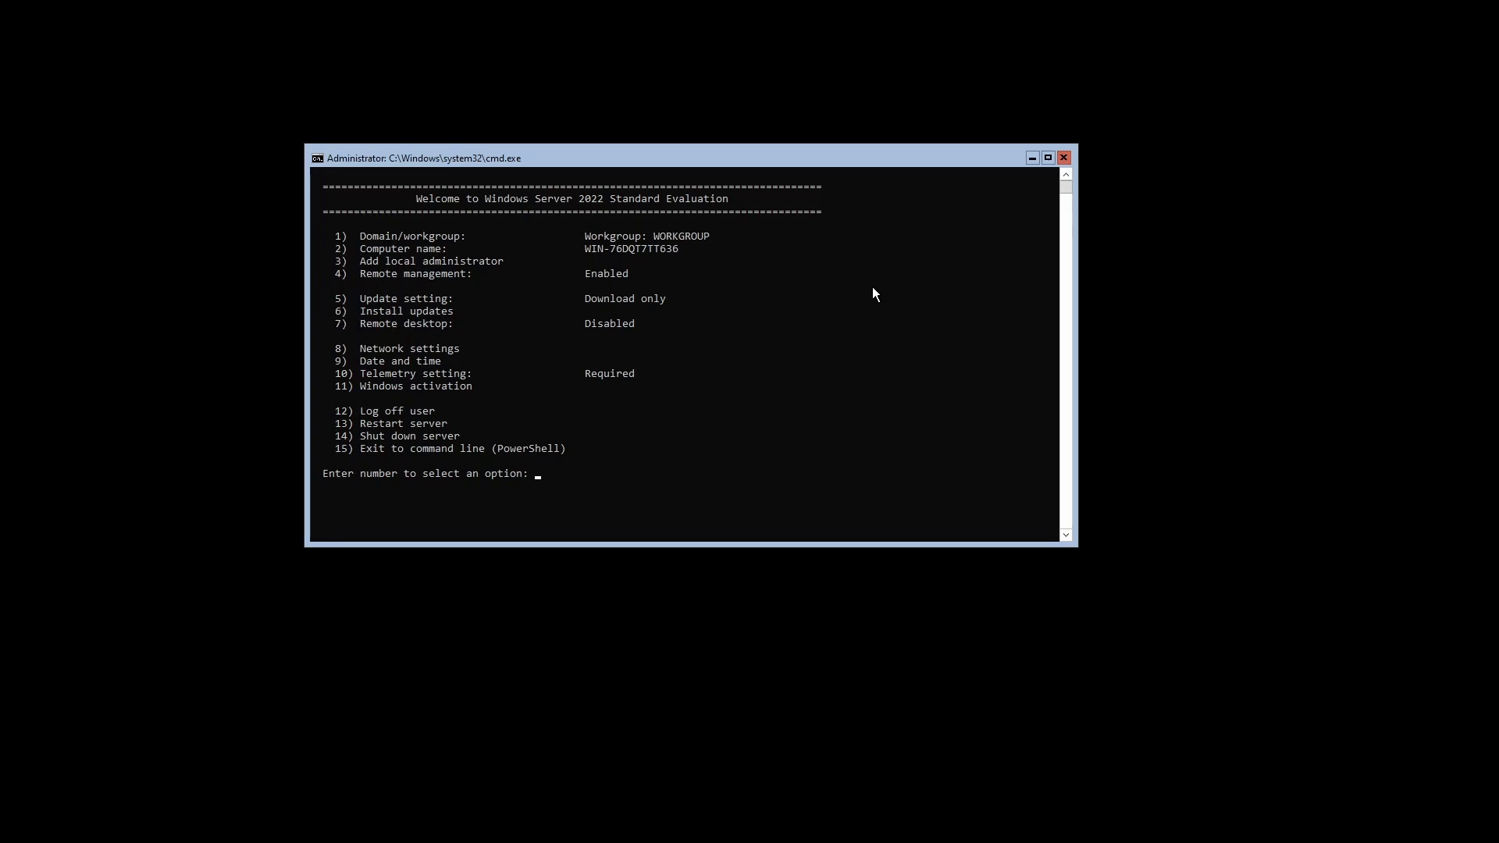
Review the remote management options and return to the main menu
type("4")
key("Return")
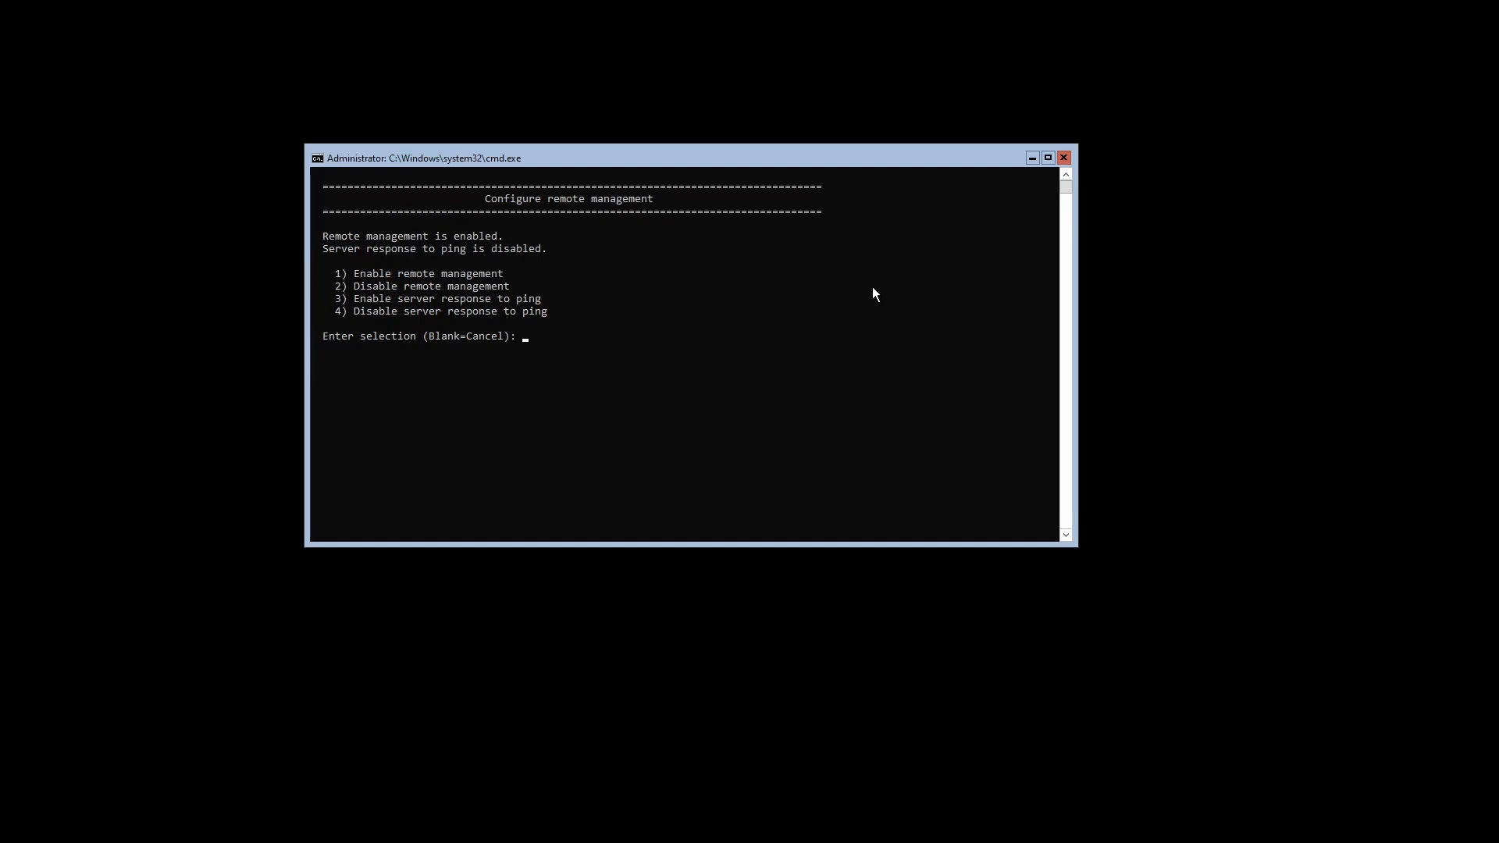
key("Return")
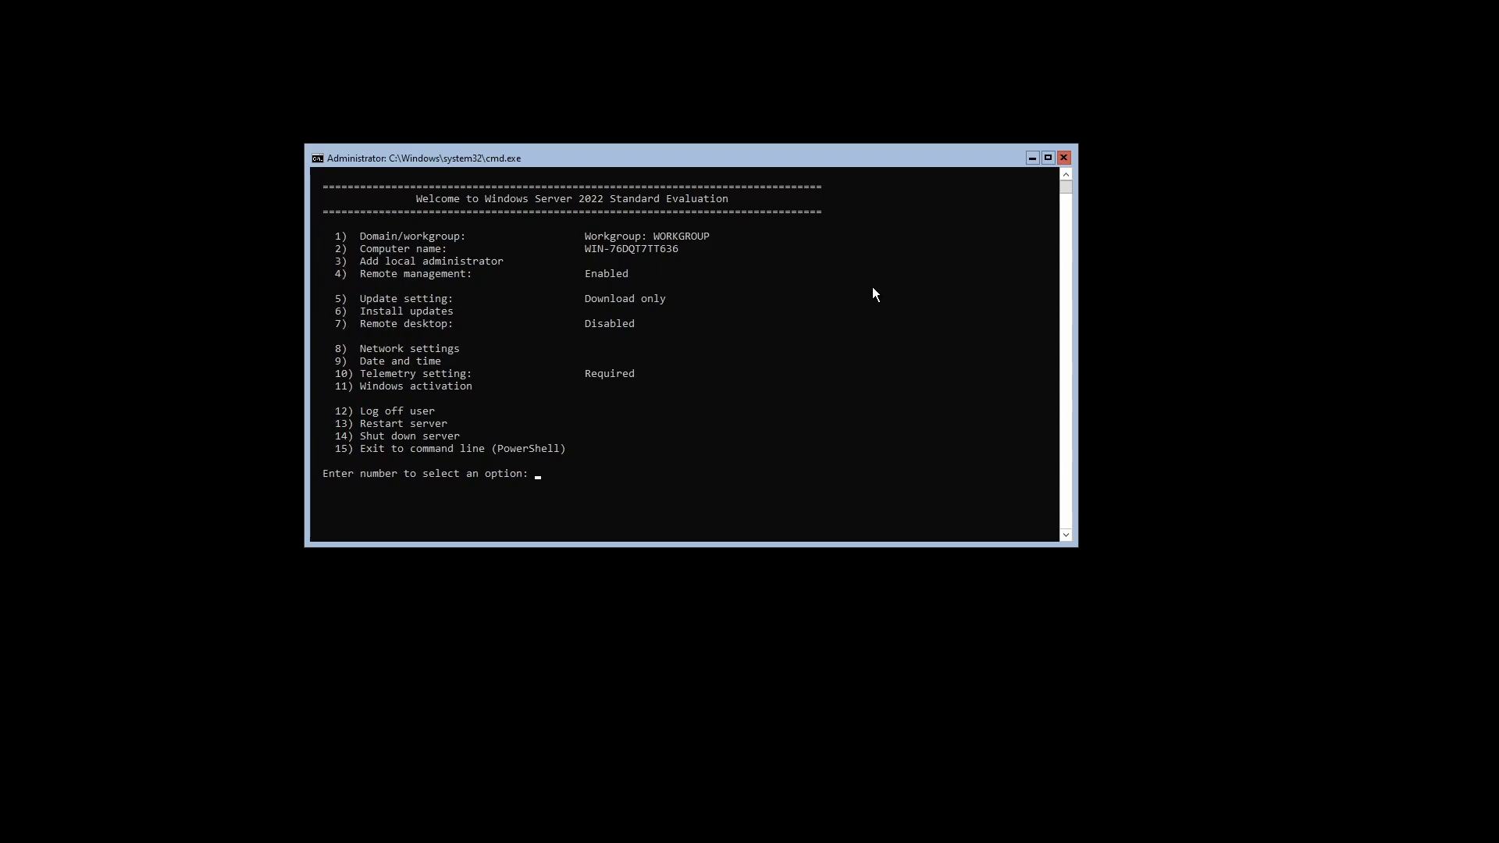
Enable Remote Desktop only for clients running with network level authentication
type("7")
key("Return")
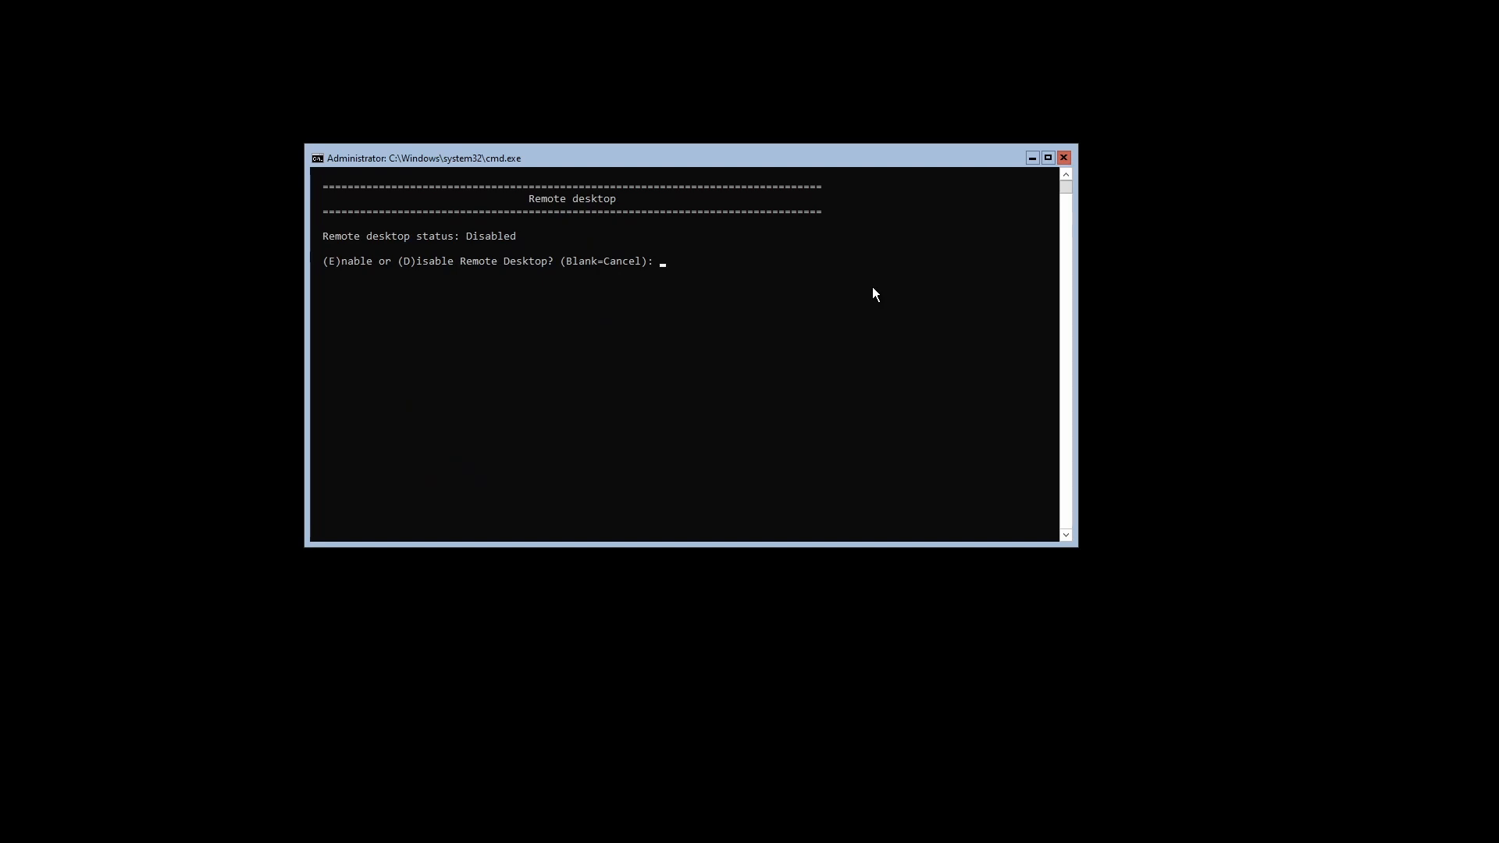
type("E")
key("Return")
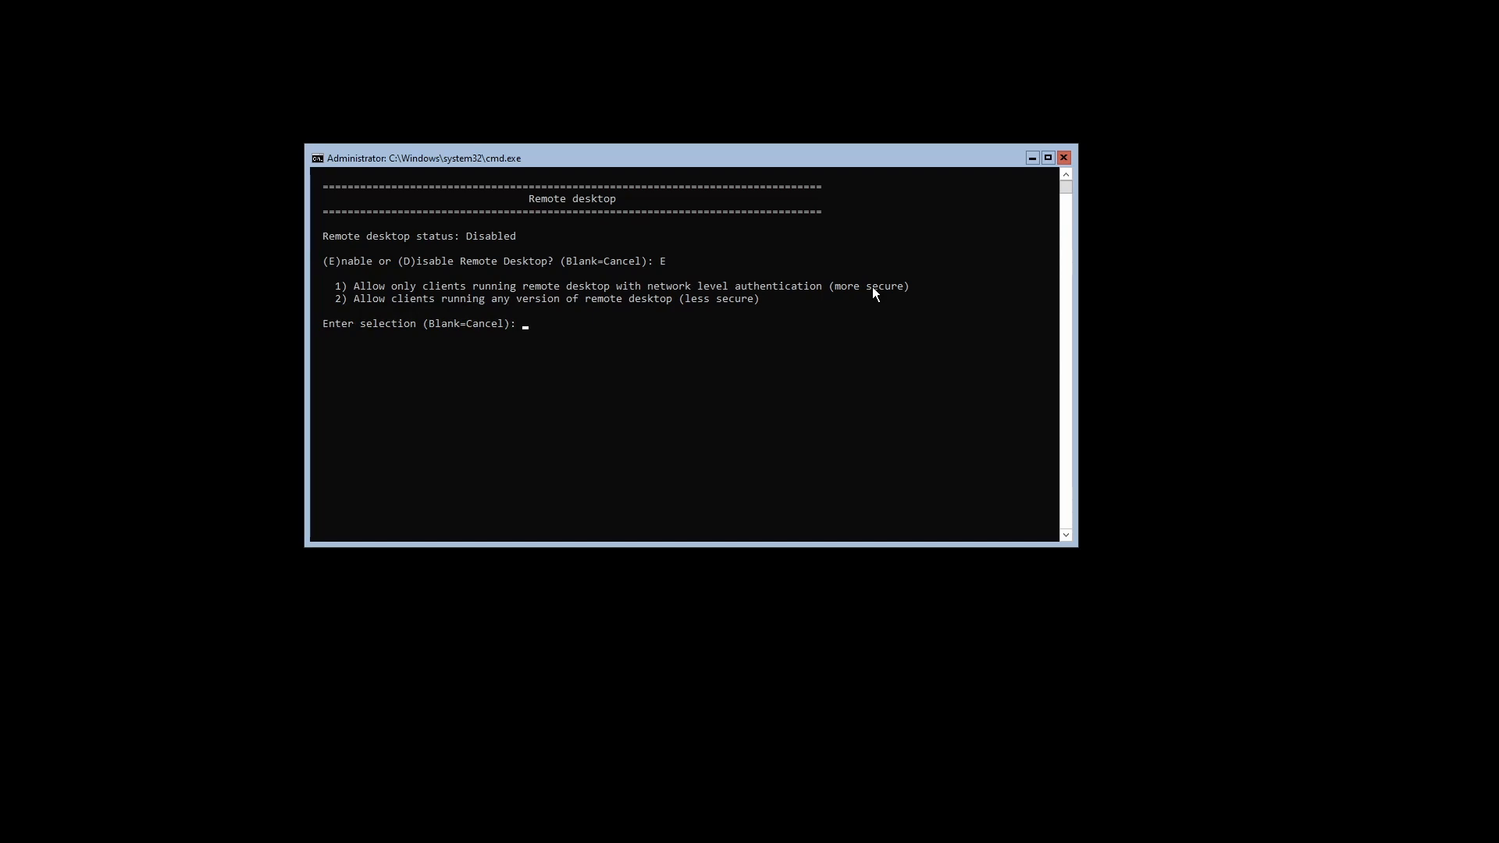
type("1")
key("Return")
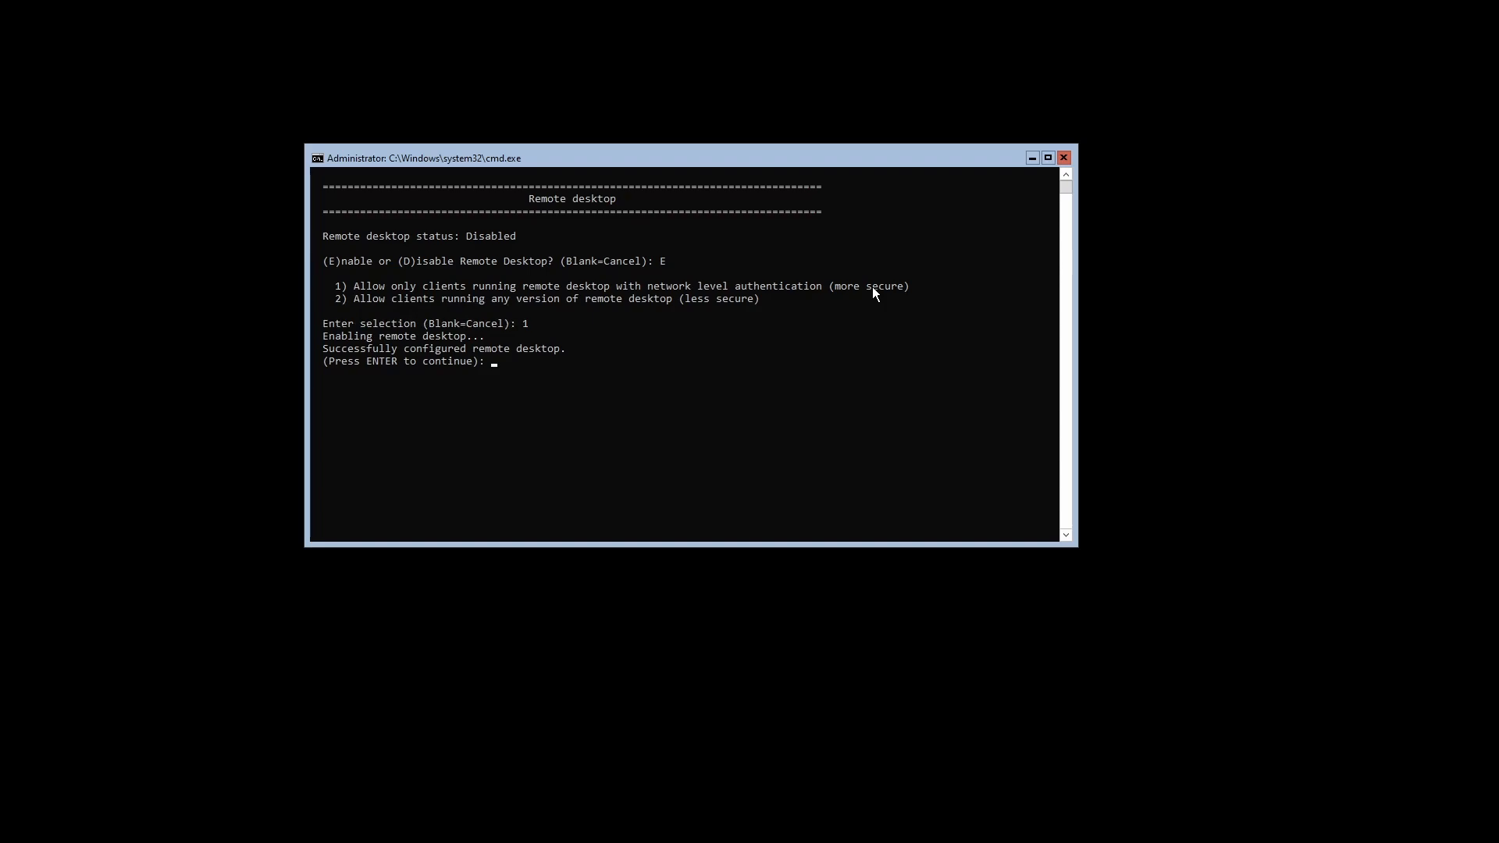
key("Return")
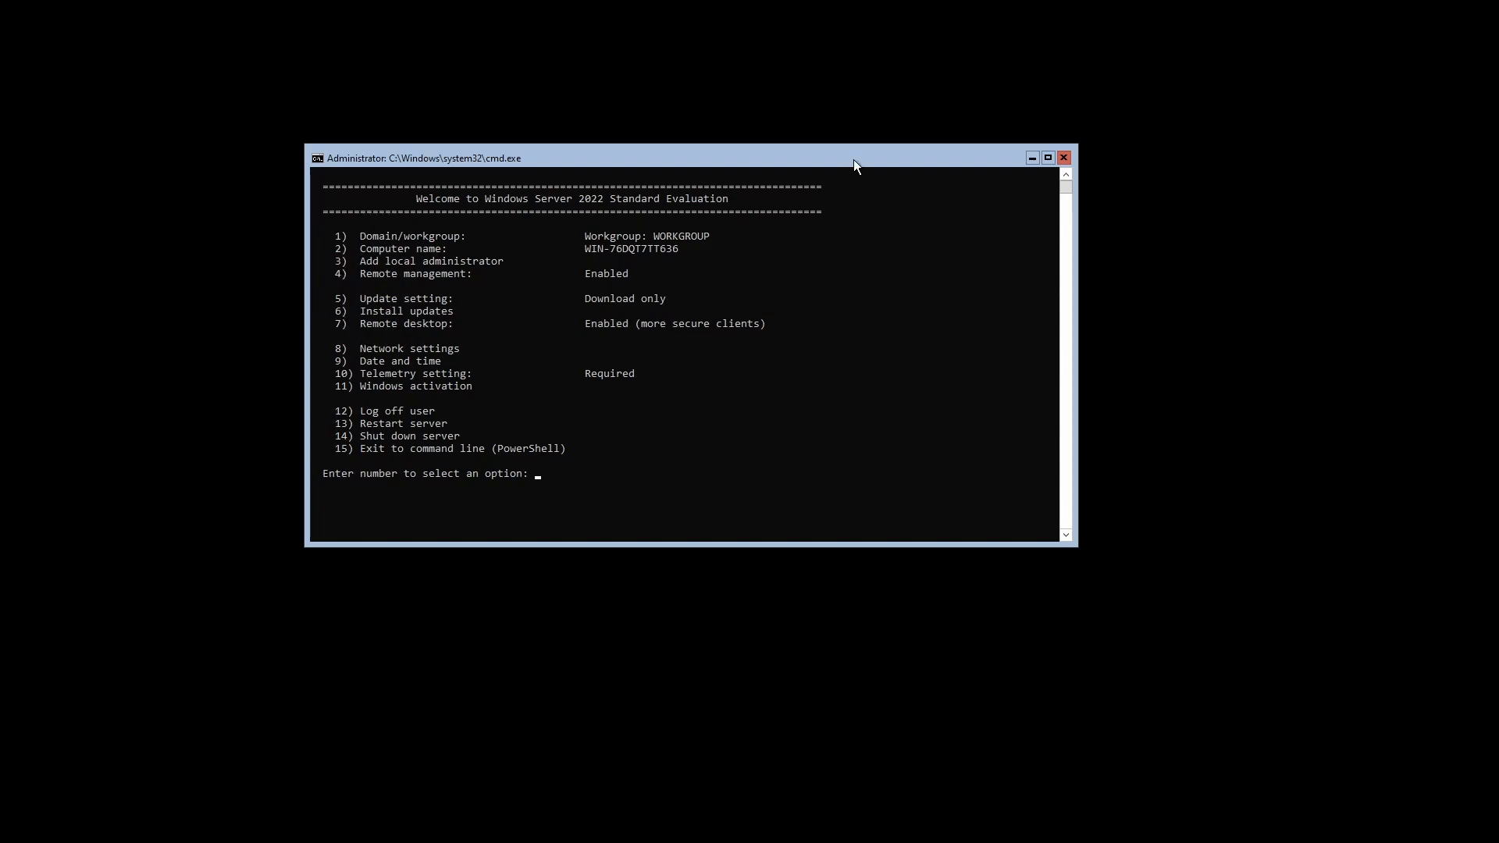
Check the network adapter's IP address in the network settings and return to the main menu
type("8")
key("Return")
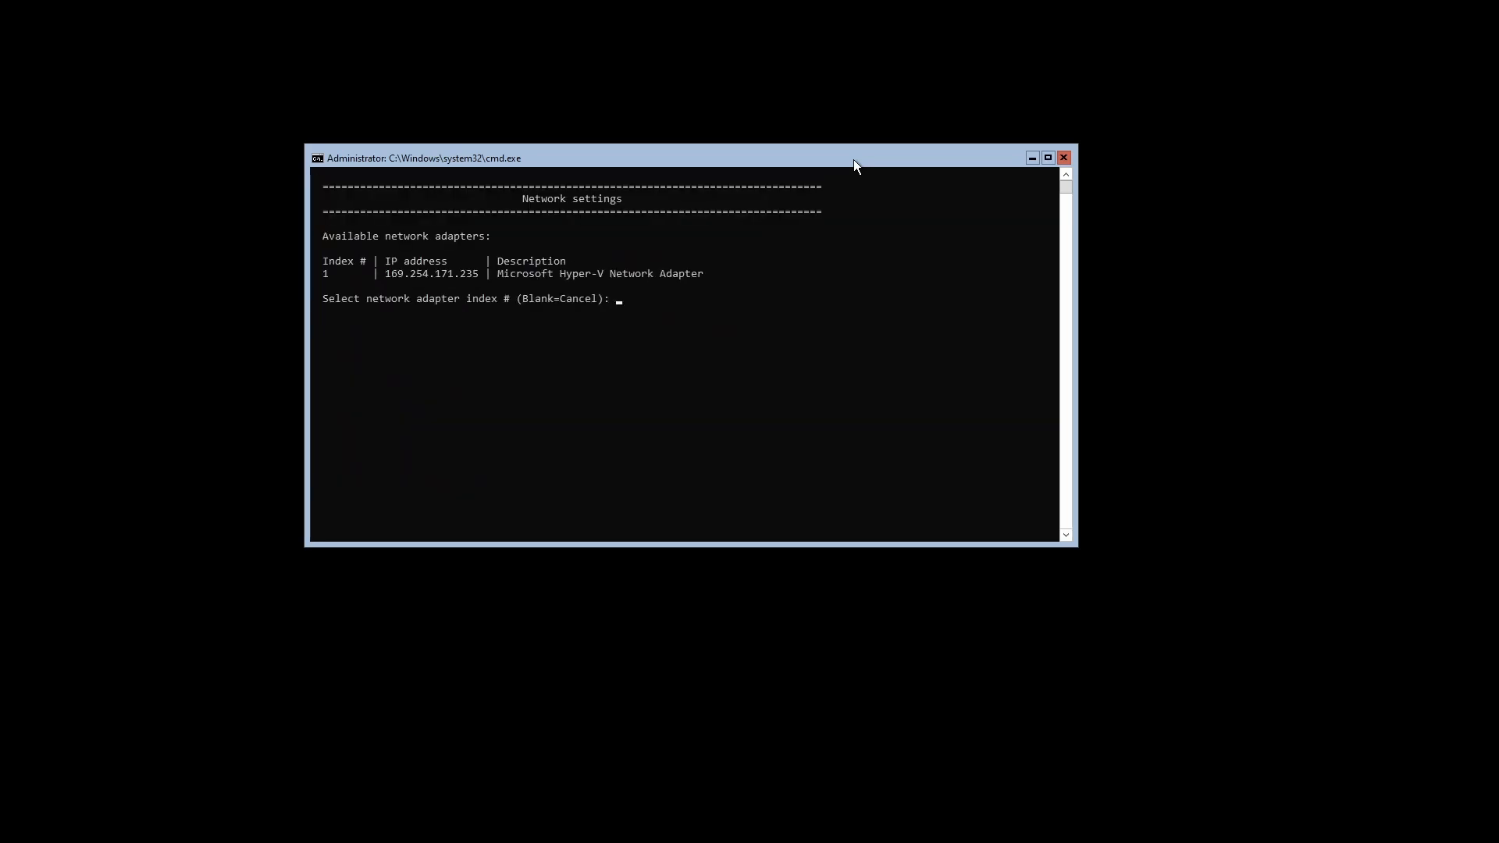
key("Return")
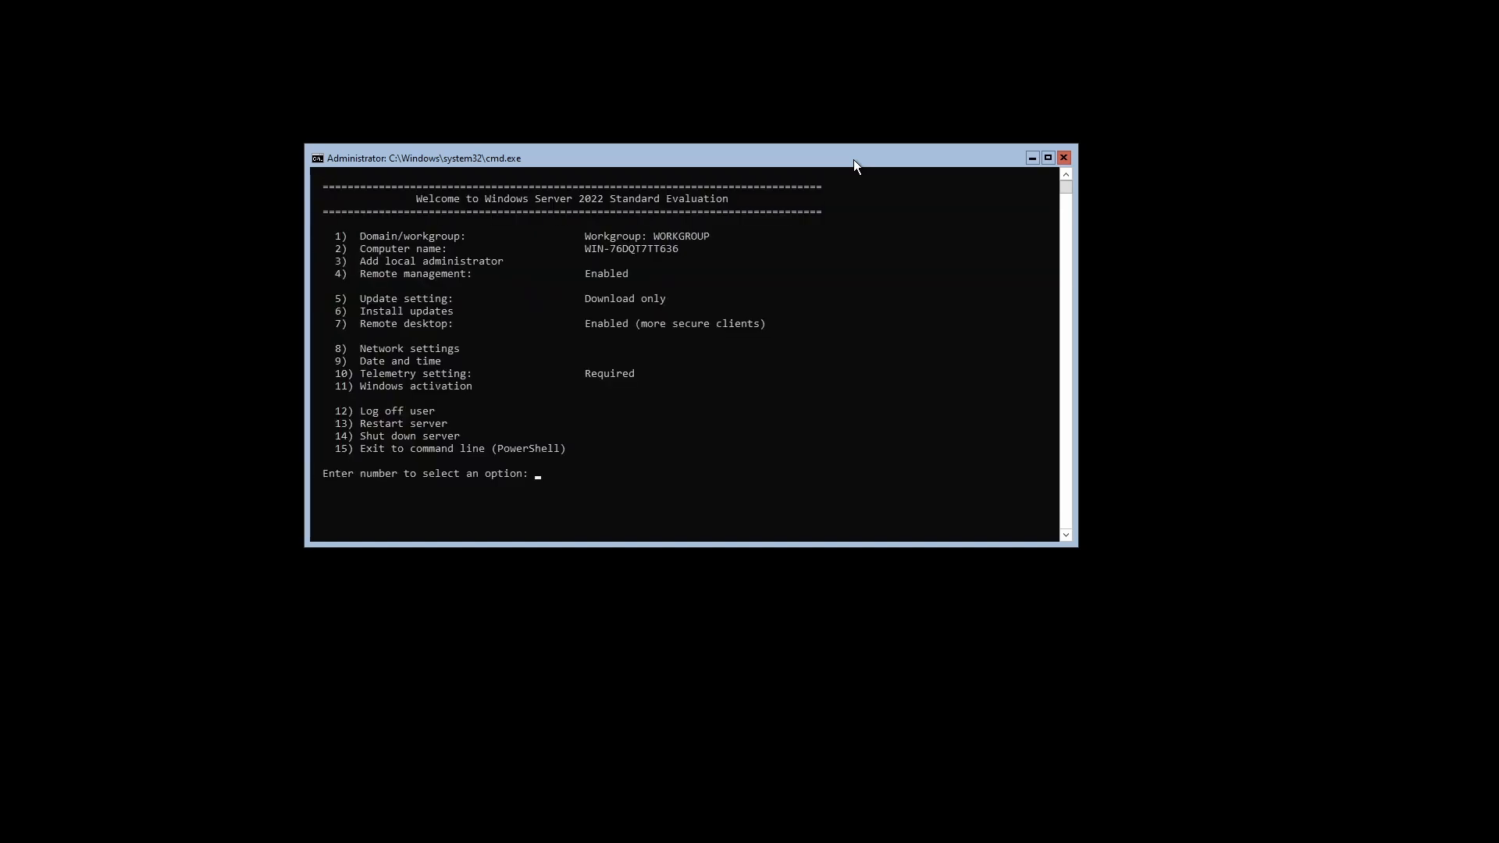
Exit to PowerShell, display the IP configuration with ipconfig, and renew the address with ipconfig /renew
type("15")
key("Return")
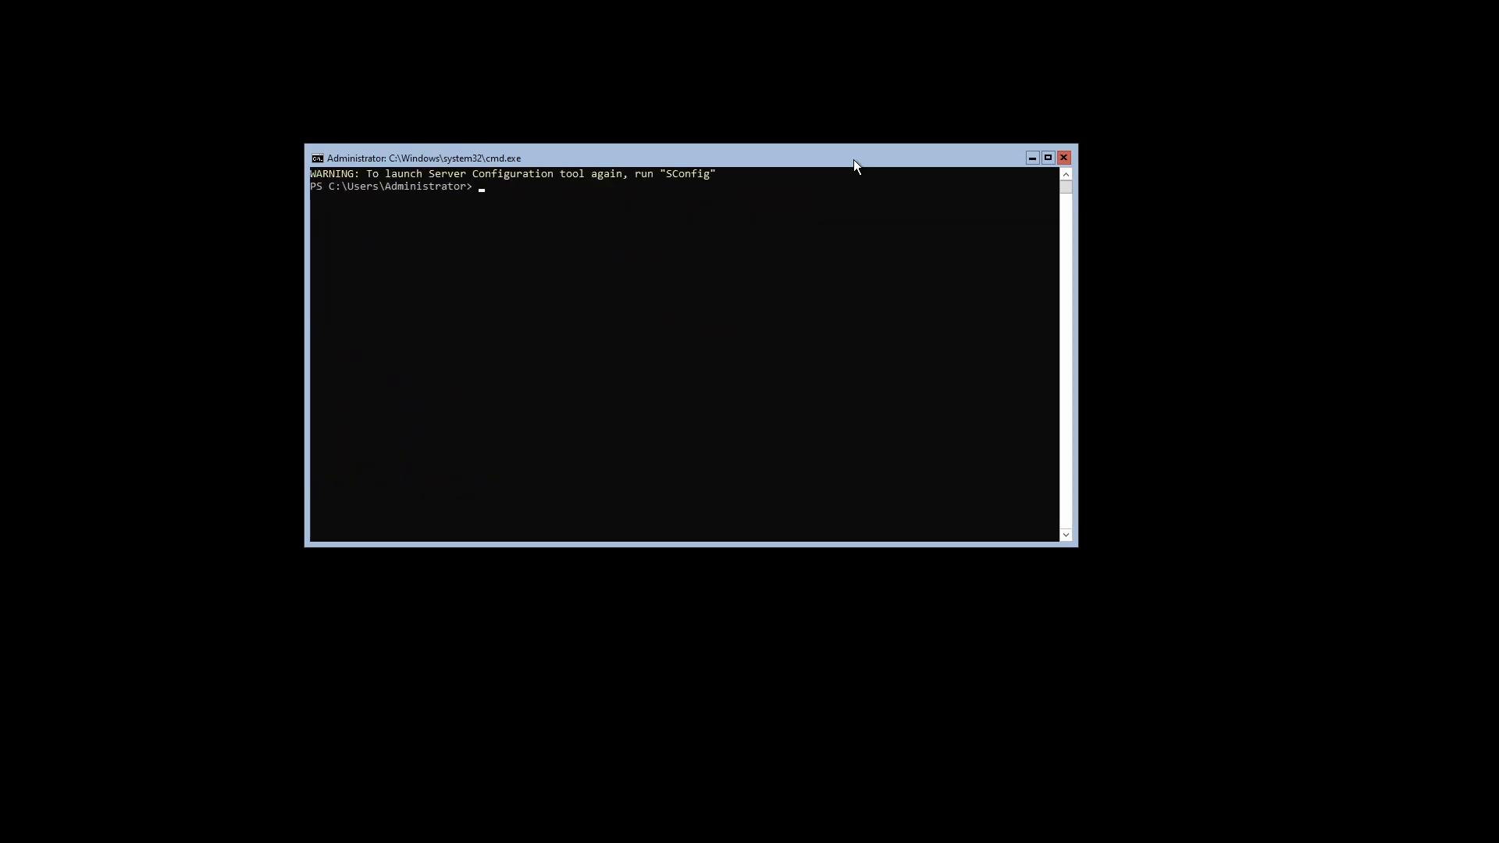
type("ipconfig")
key("Return")
type("ipconfig /rele")
key("BackSpace")
key("BackSpace")
type("new")
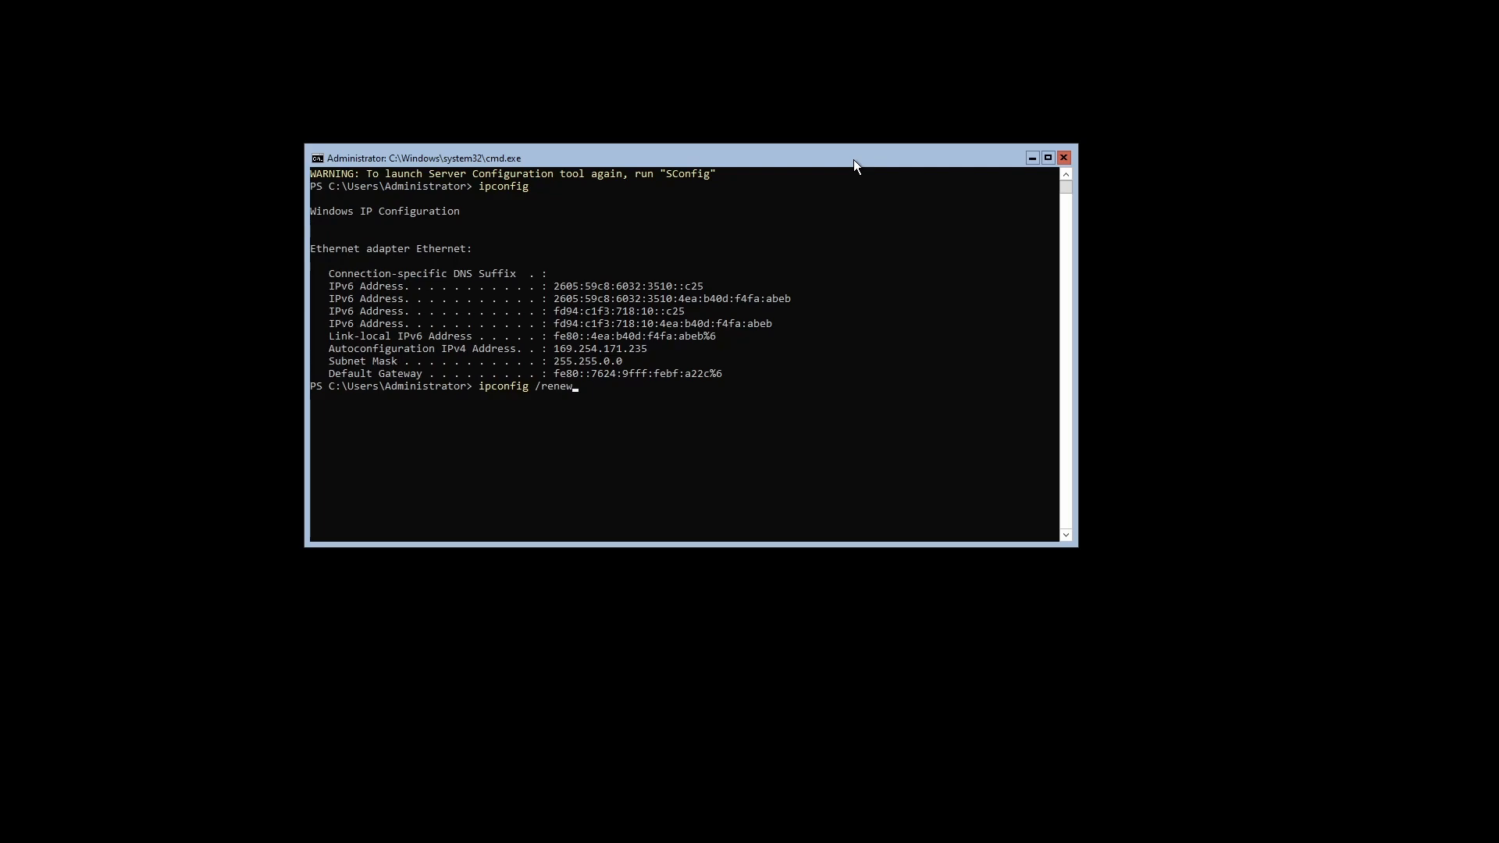
key("Return")
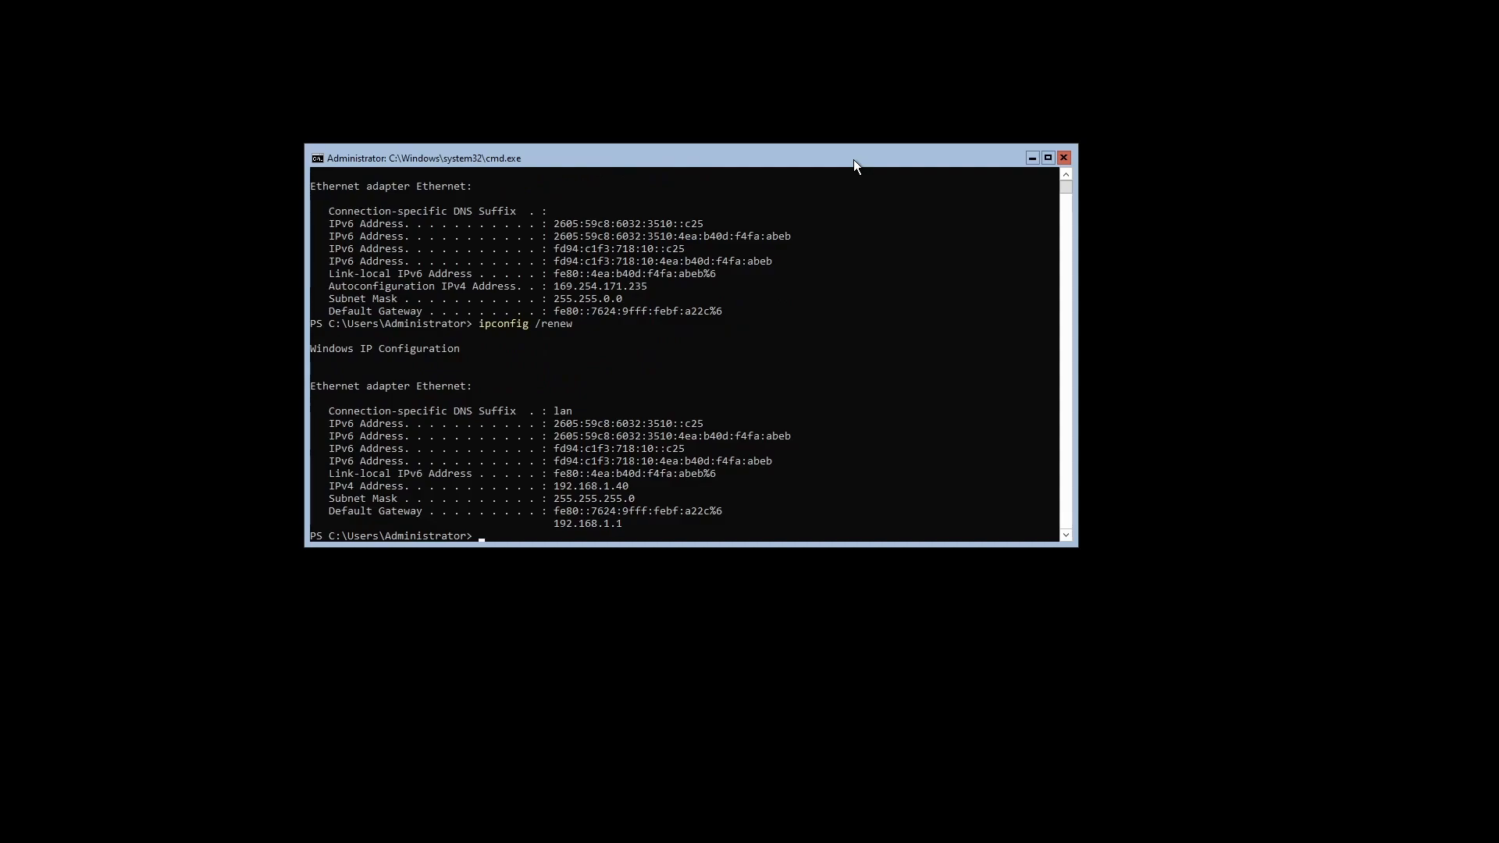
Exit PowerShell to return to the server configuration menu and open the settings of network adapter 1
type("exit")
key("Return")
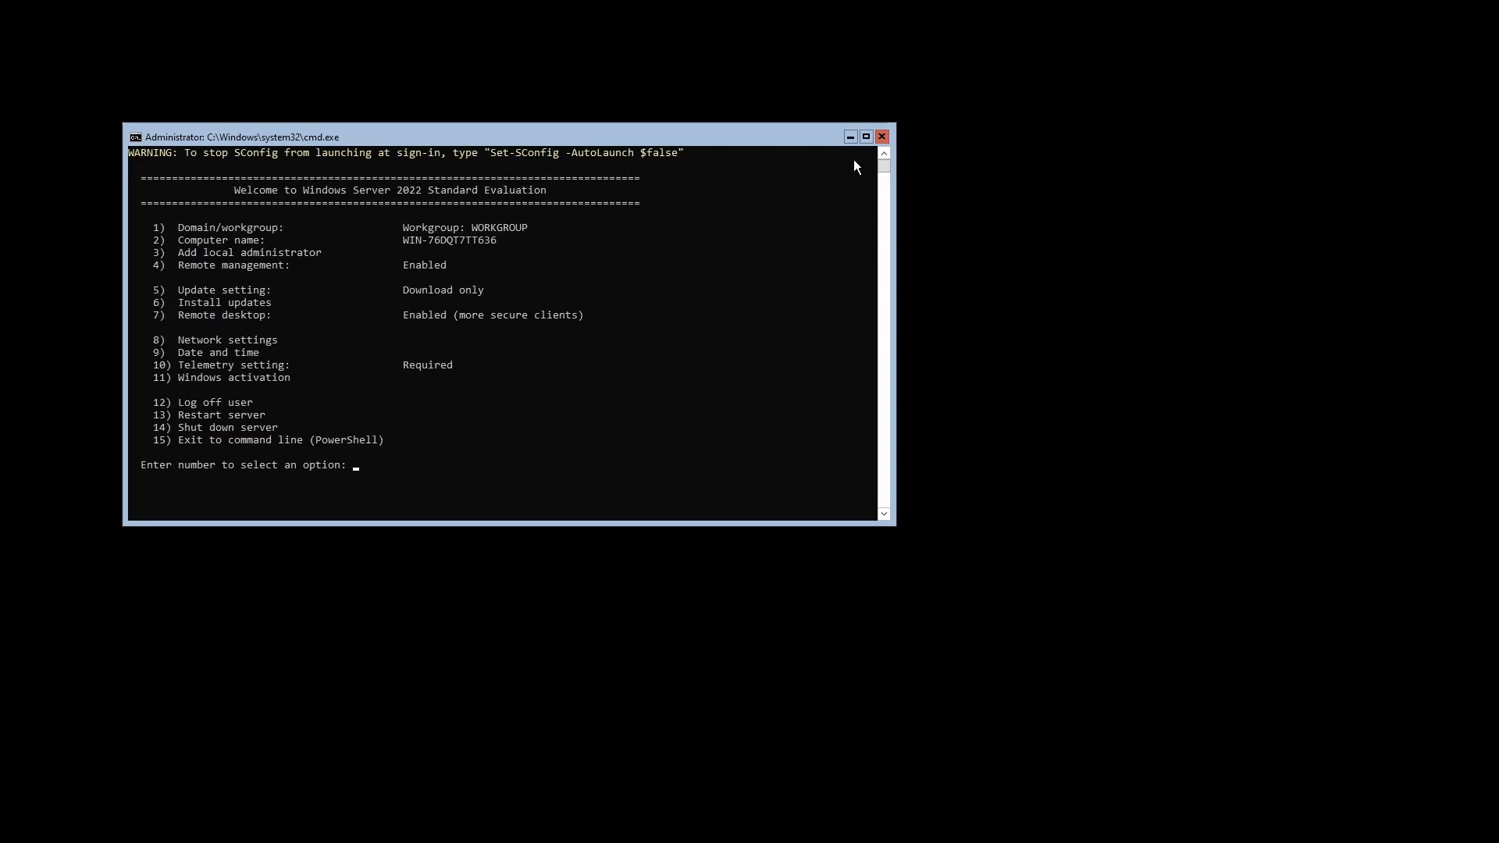
type("8")
key("Return")
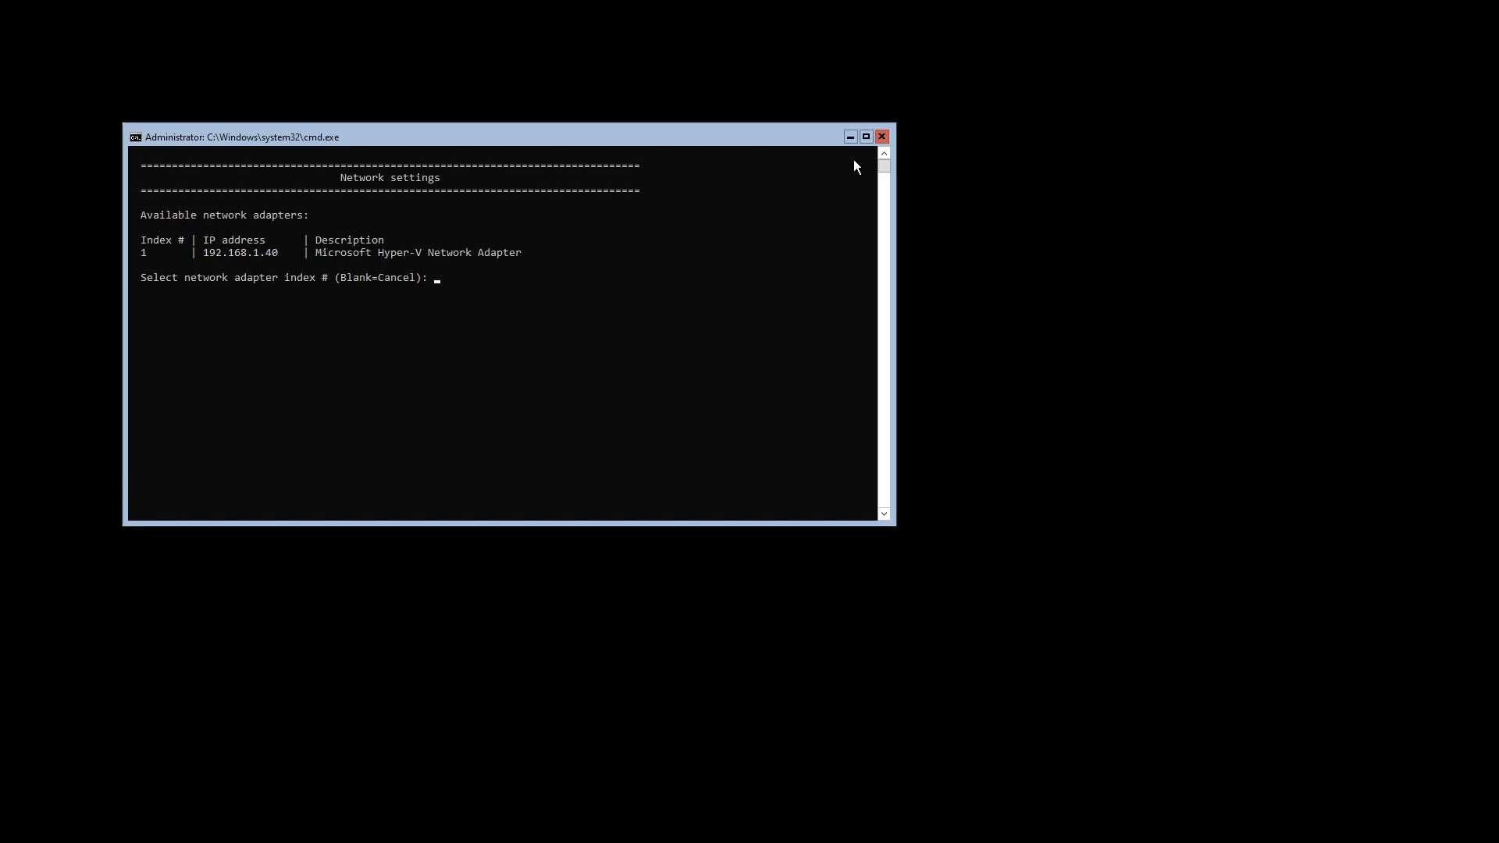
type("1")
key("Return")
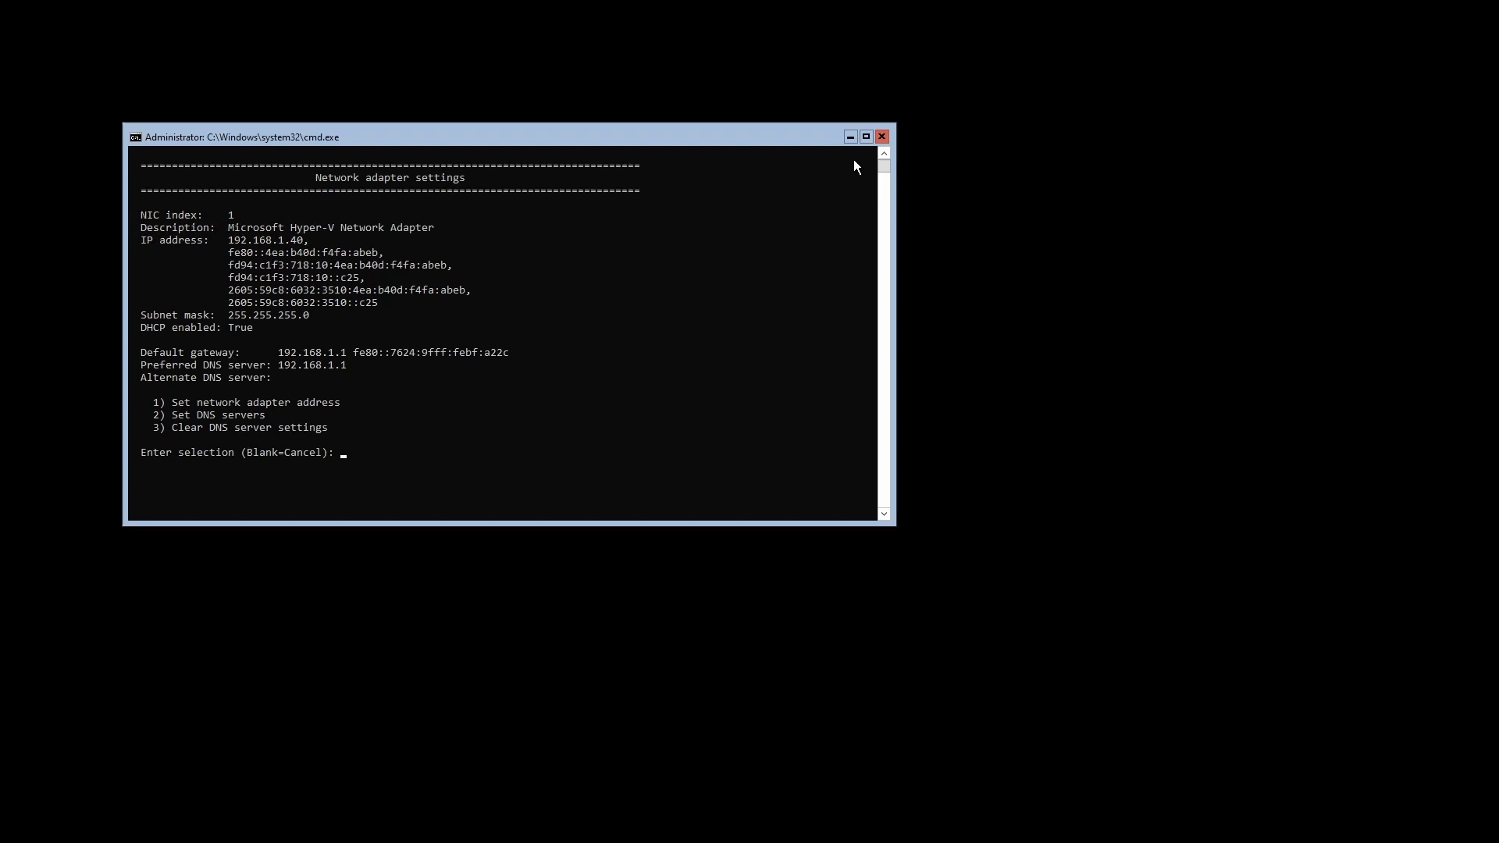
Give the network adapter the static IP address 192.168.1.40 with the default subnet mask 255.255.255.0 and default gateway 192.168.1.1
type("1")
key("Return")
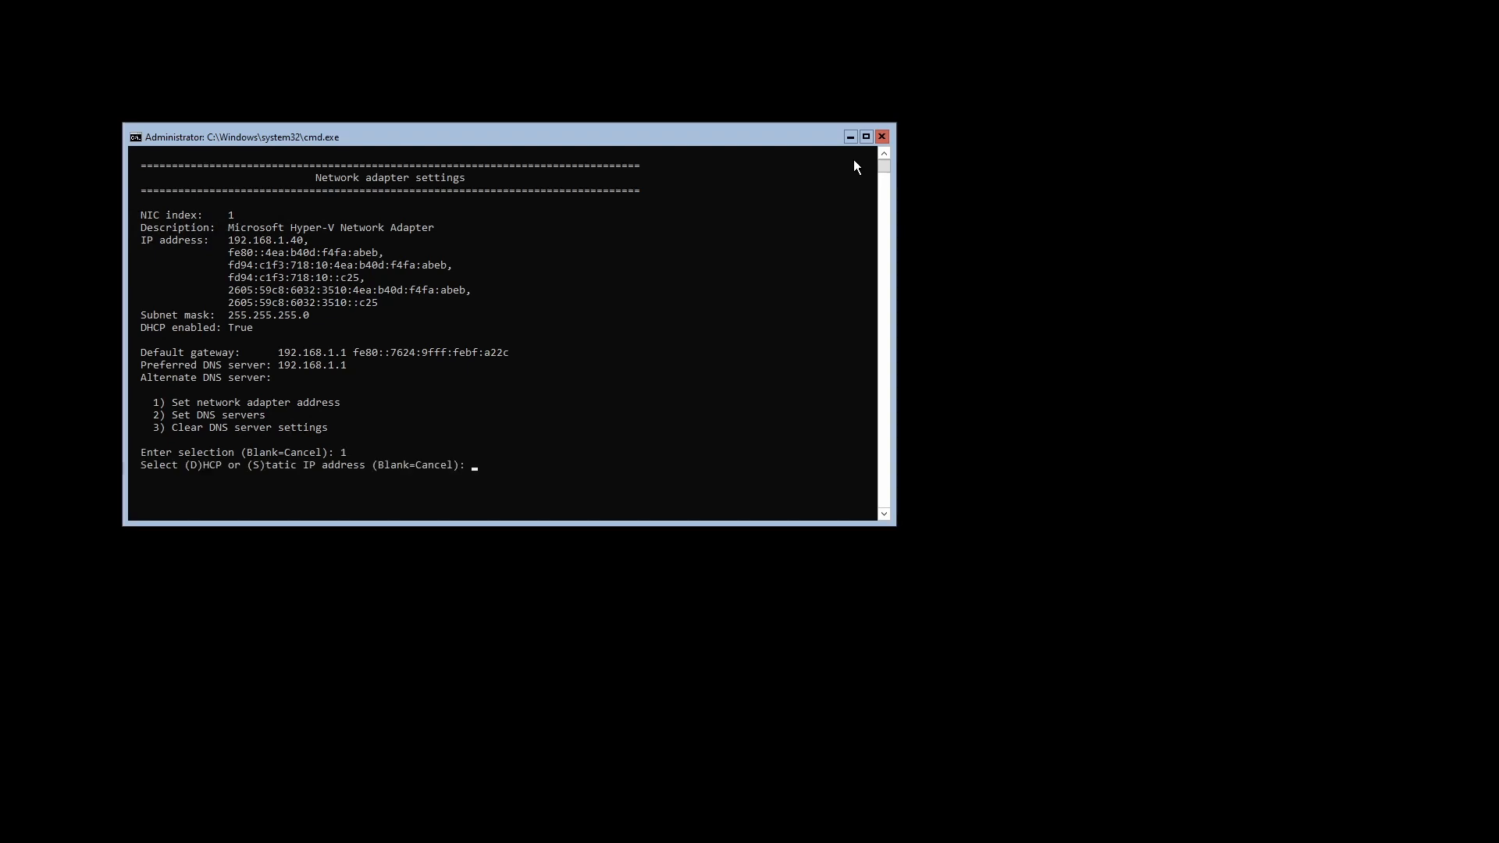
type("S")
key("Return")
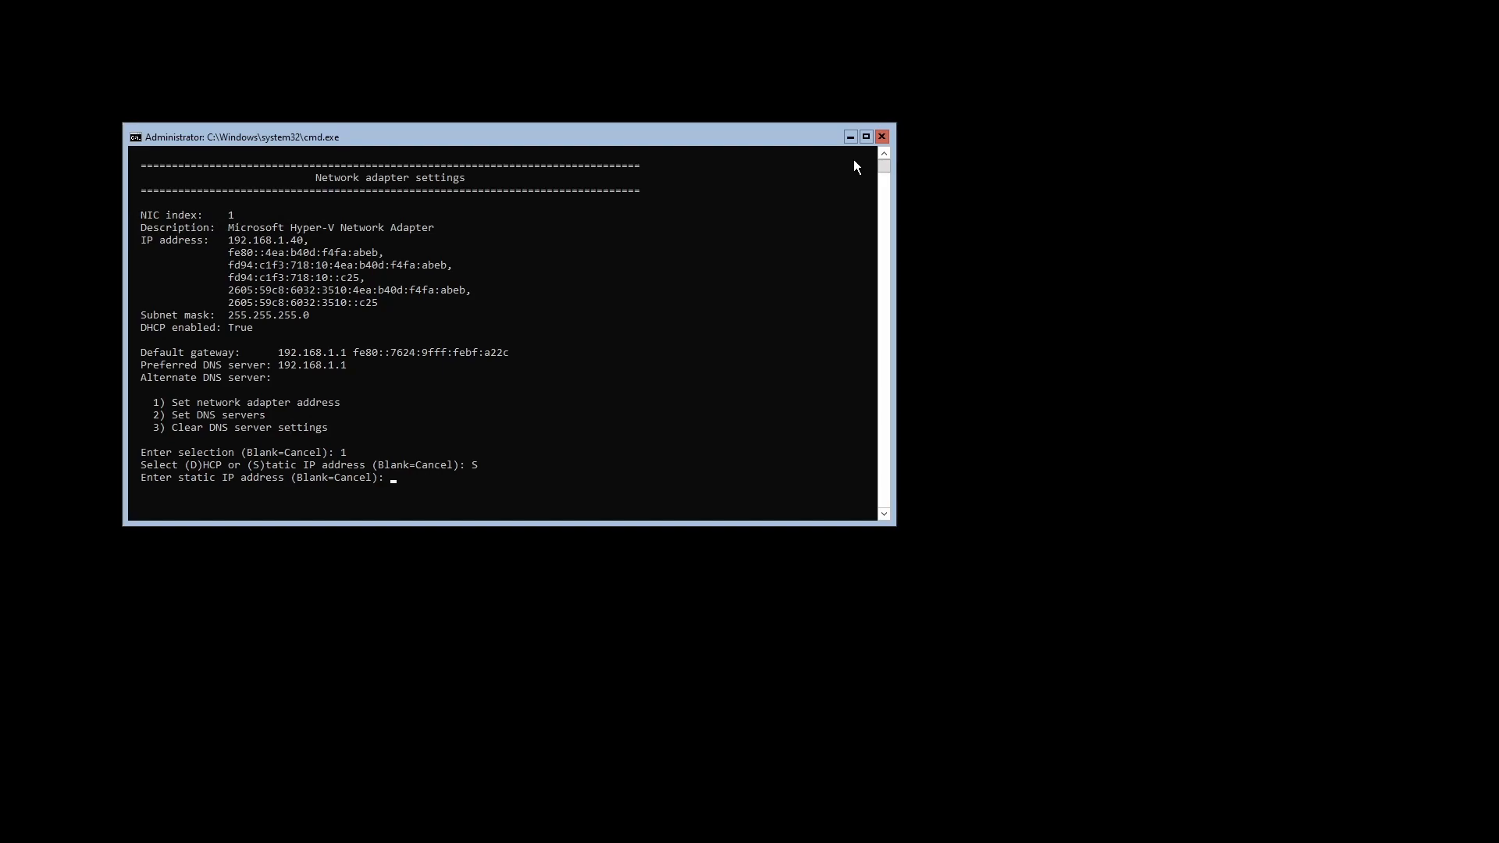
type("192,")
key("BackSpace")
type(".168.1.40")
key("Return")
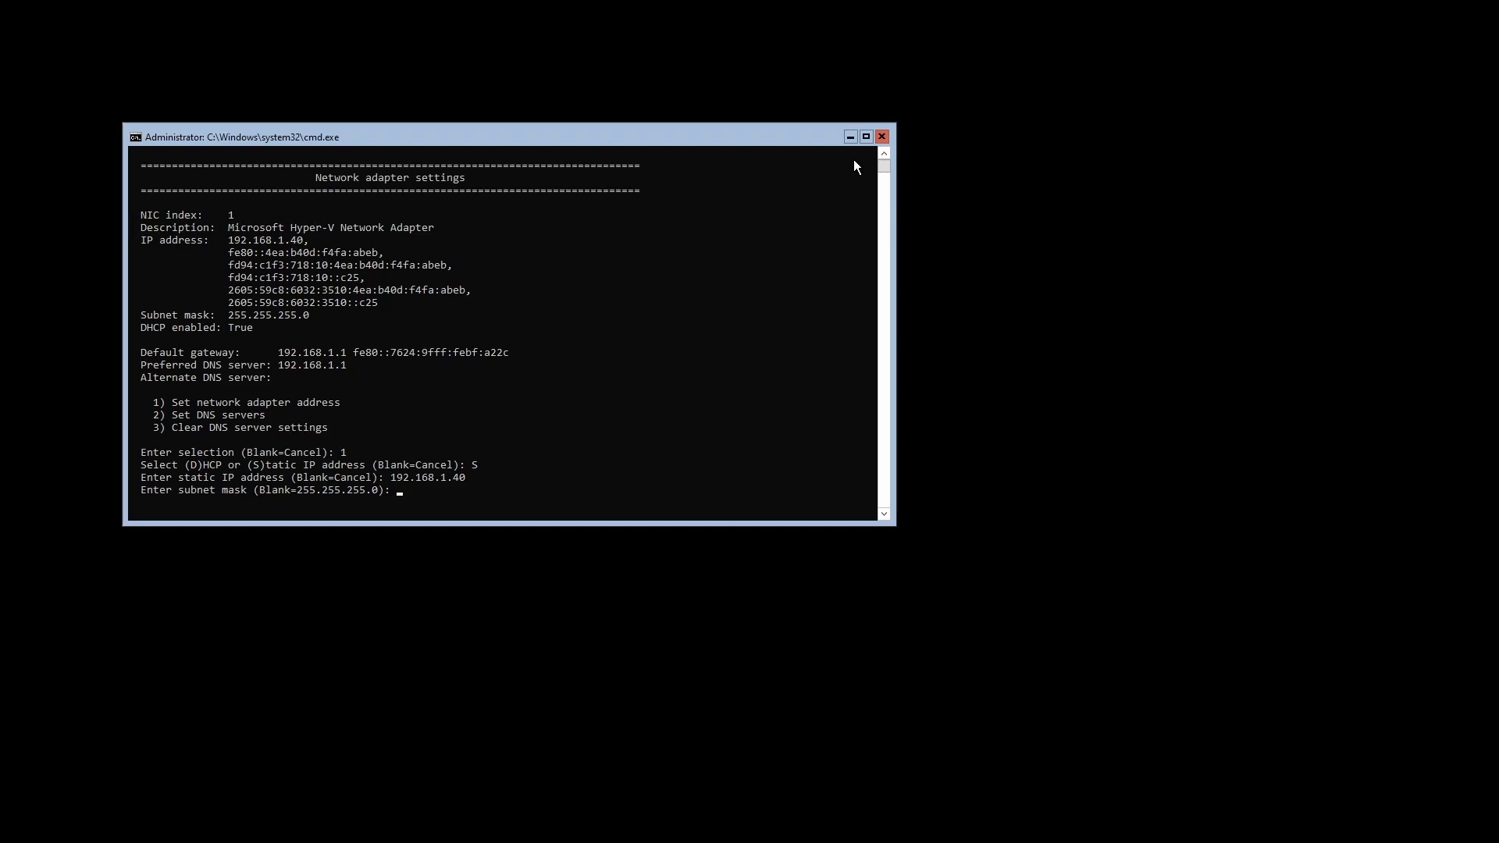
key("Return")
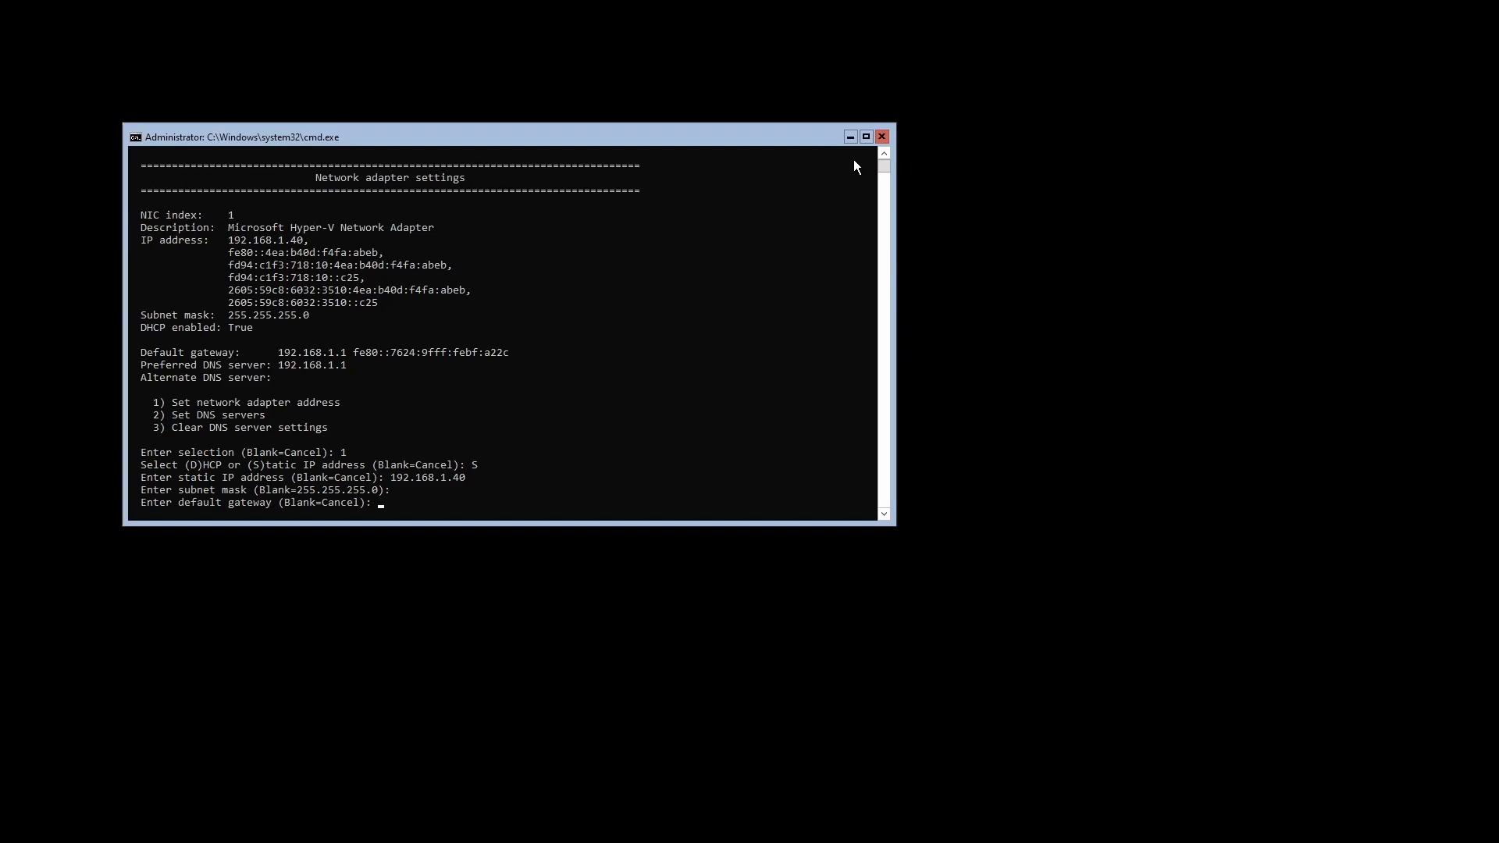
type("192.168.1.1")
key("Return")
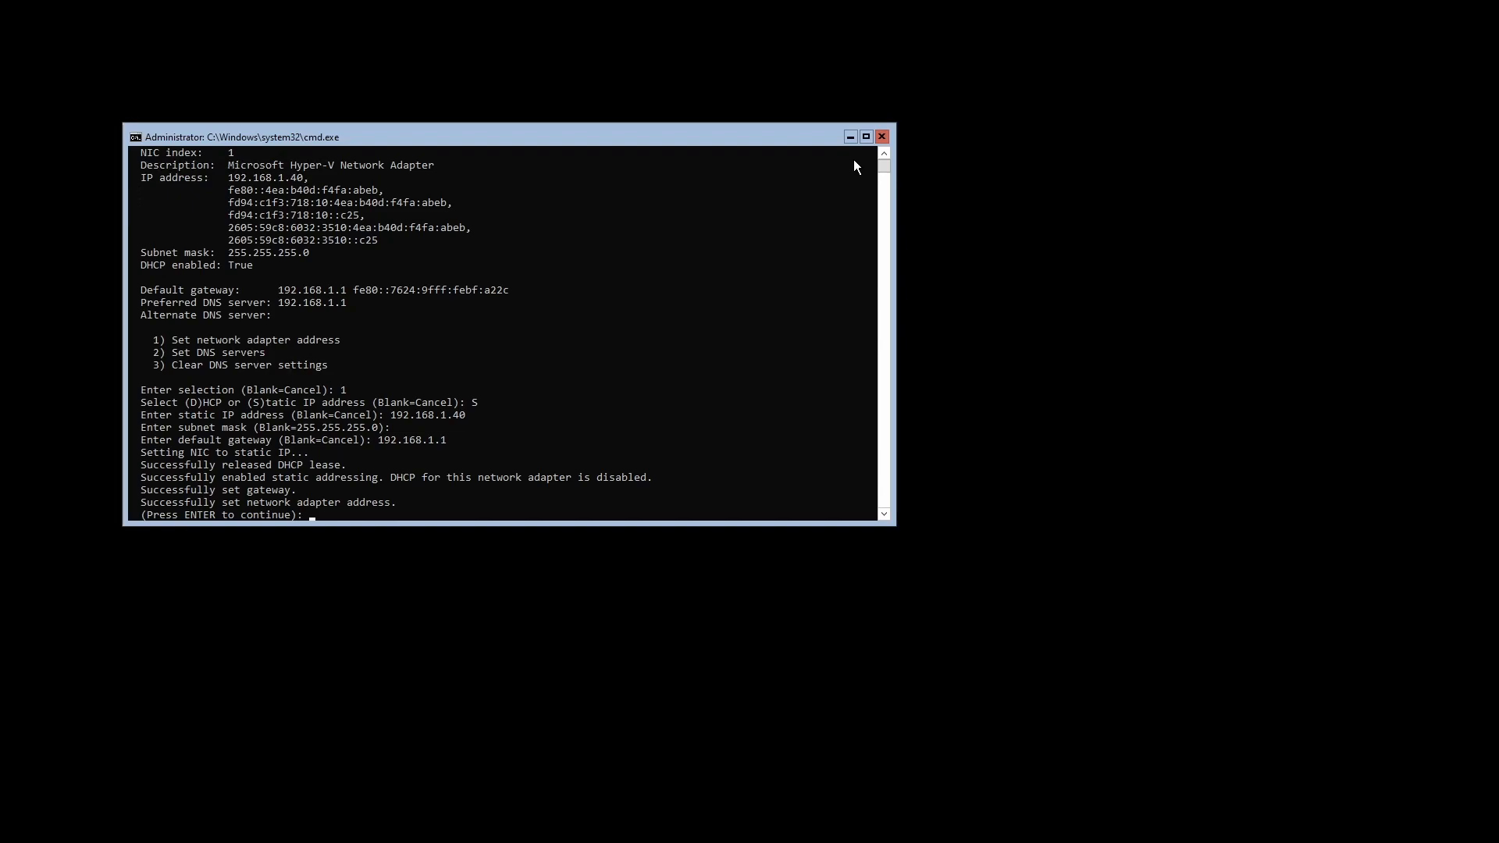
key("Return")
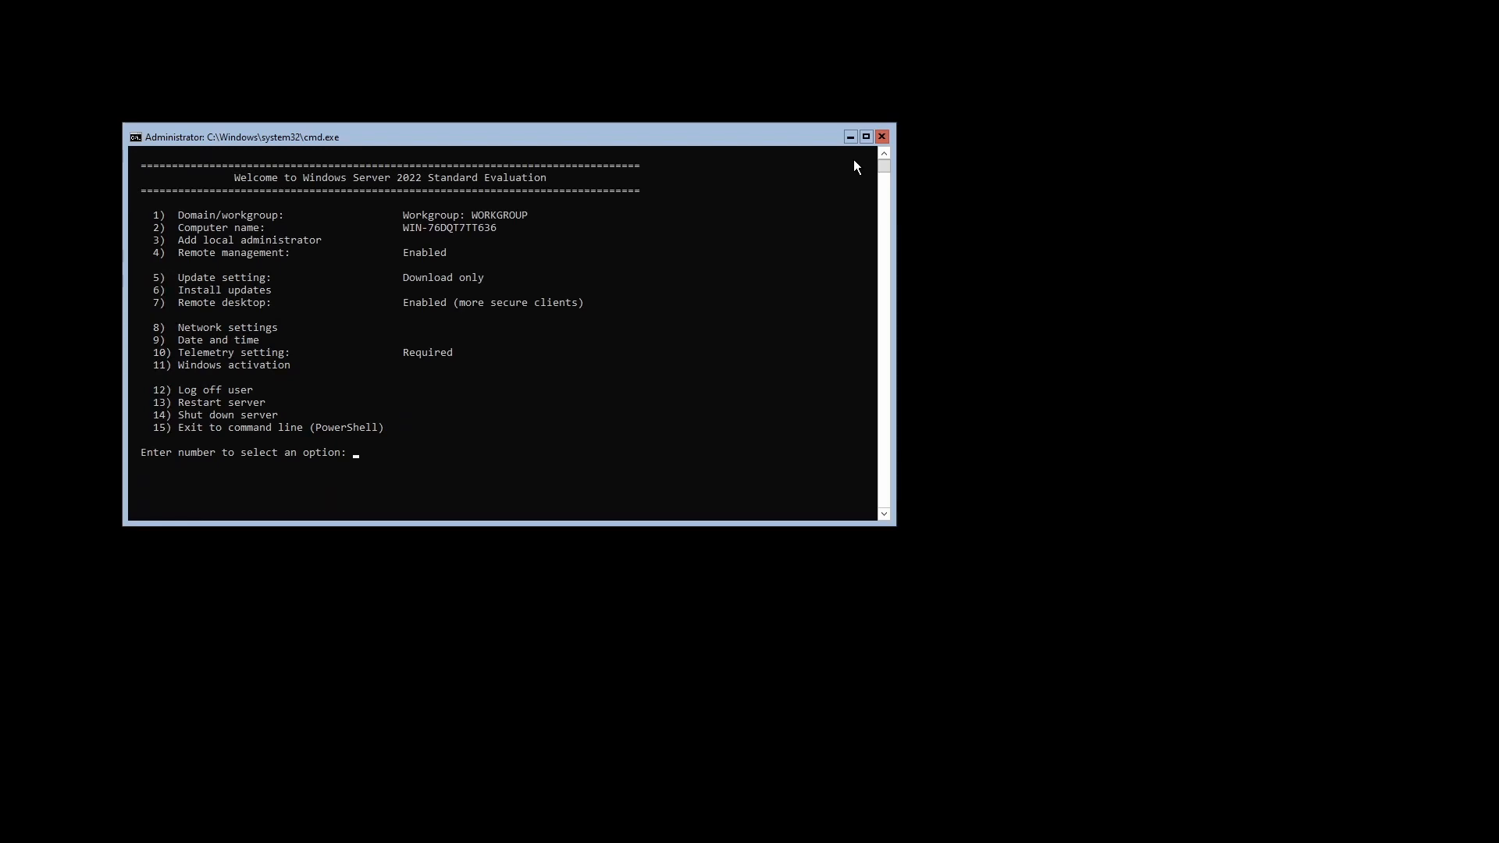
Exit to PowerShell and display the network configuration with ipconfig and then in full with ipconfig /all
type("15")
key("Return")
type("ipconfig")
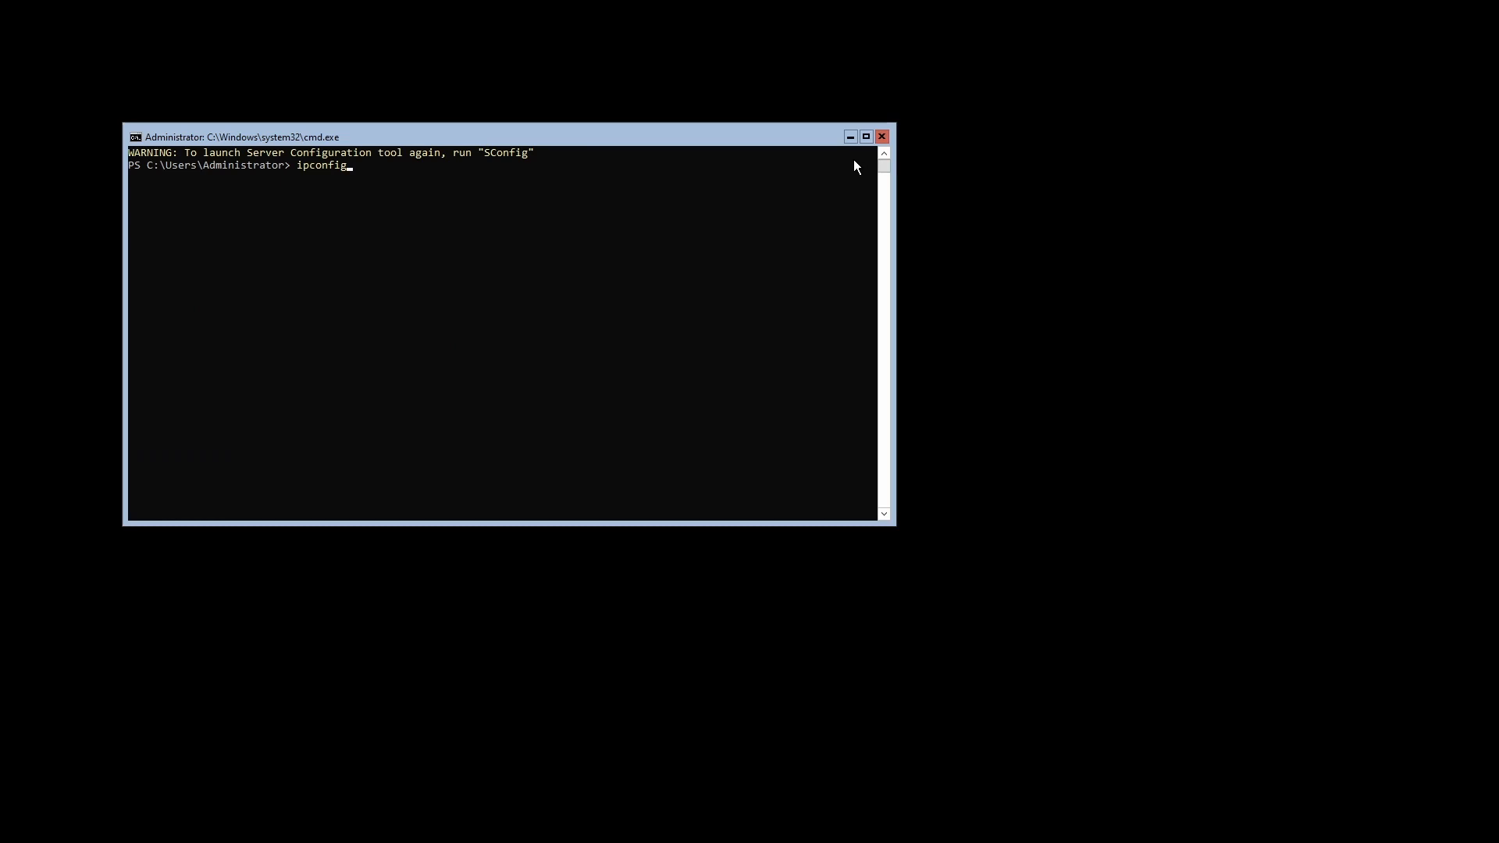
key("Return")
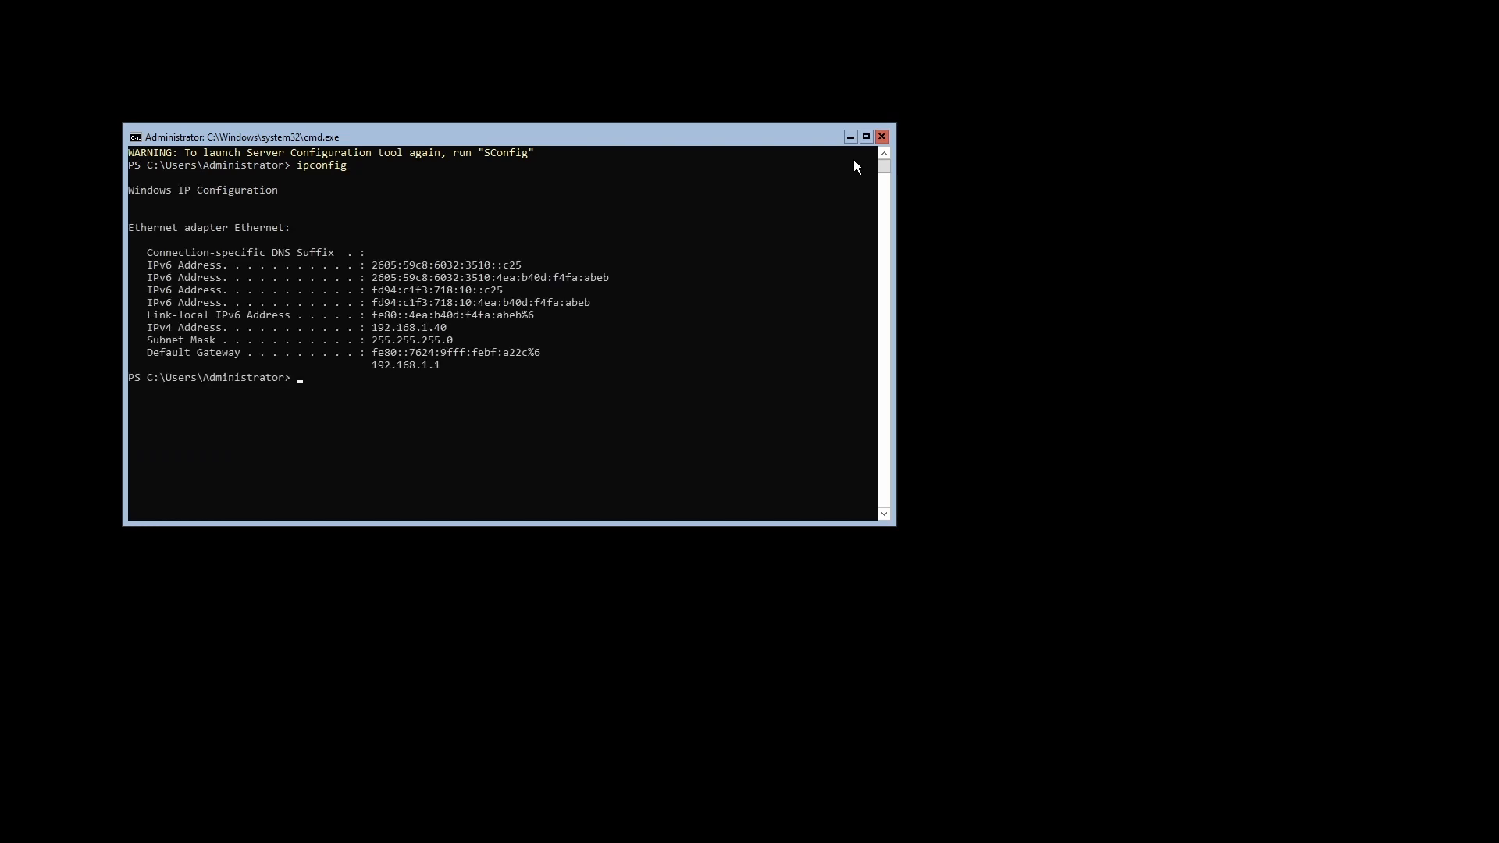
key("Up")
type("/all")
key("Return")
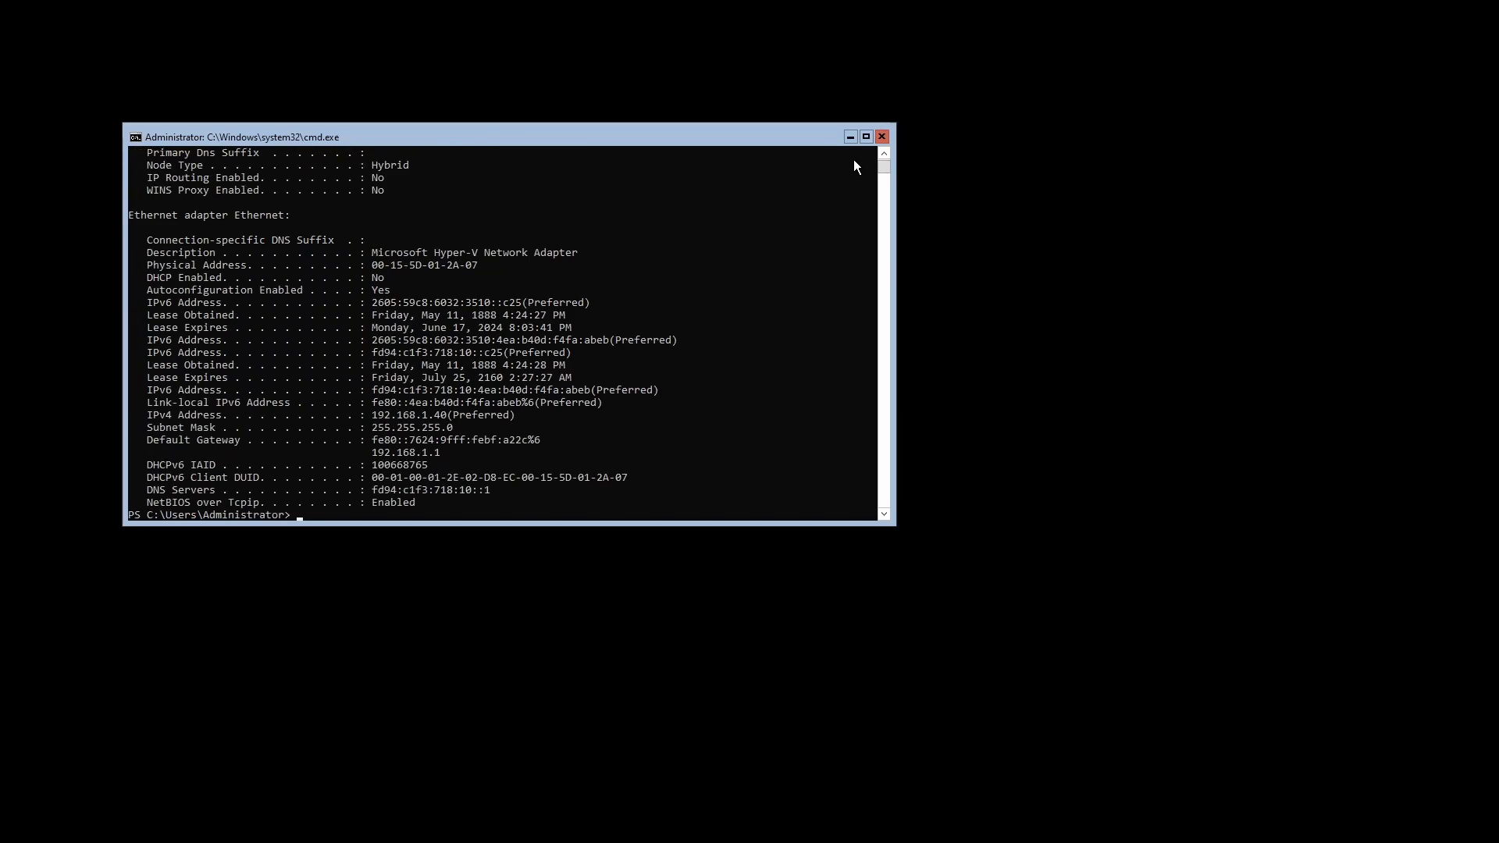
Examine the IPv4 address and default gateway entries in the output, and exit PowerShell to the server configuration menu
left_click_drag(149, 415, 480, 421)
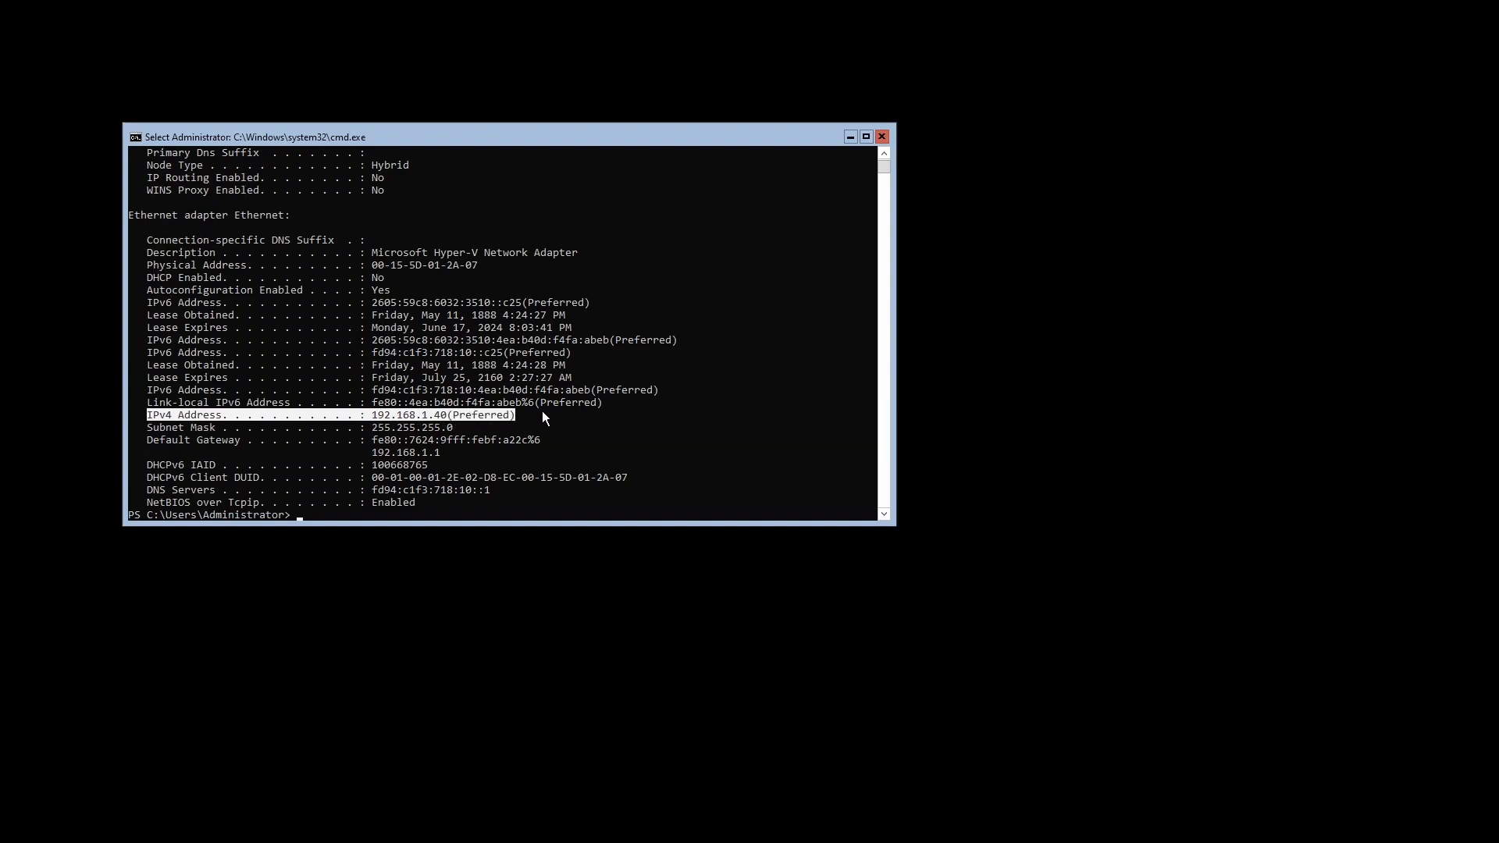
left_click(374, 454)
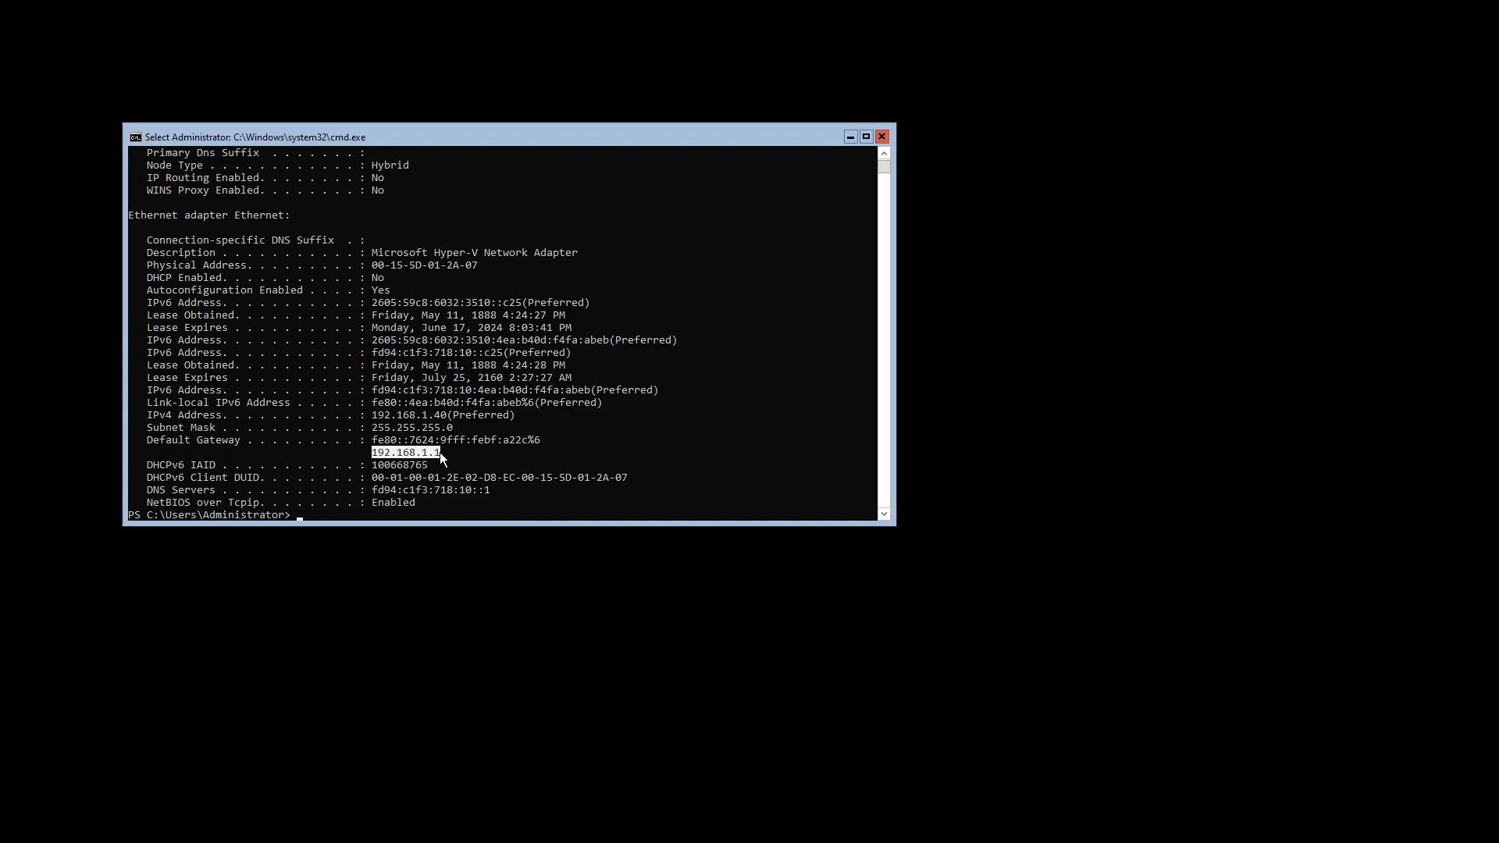
left_click(475, 440)
type("ex")
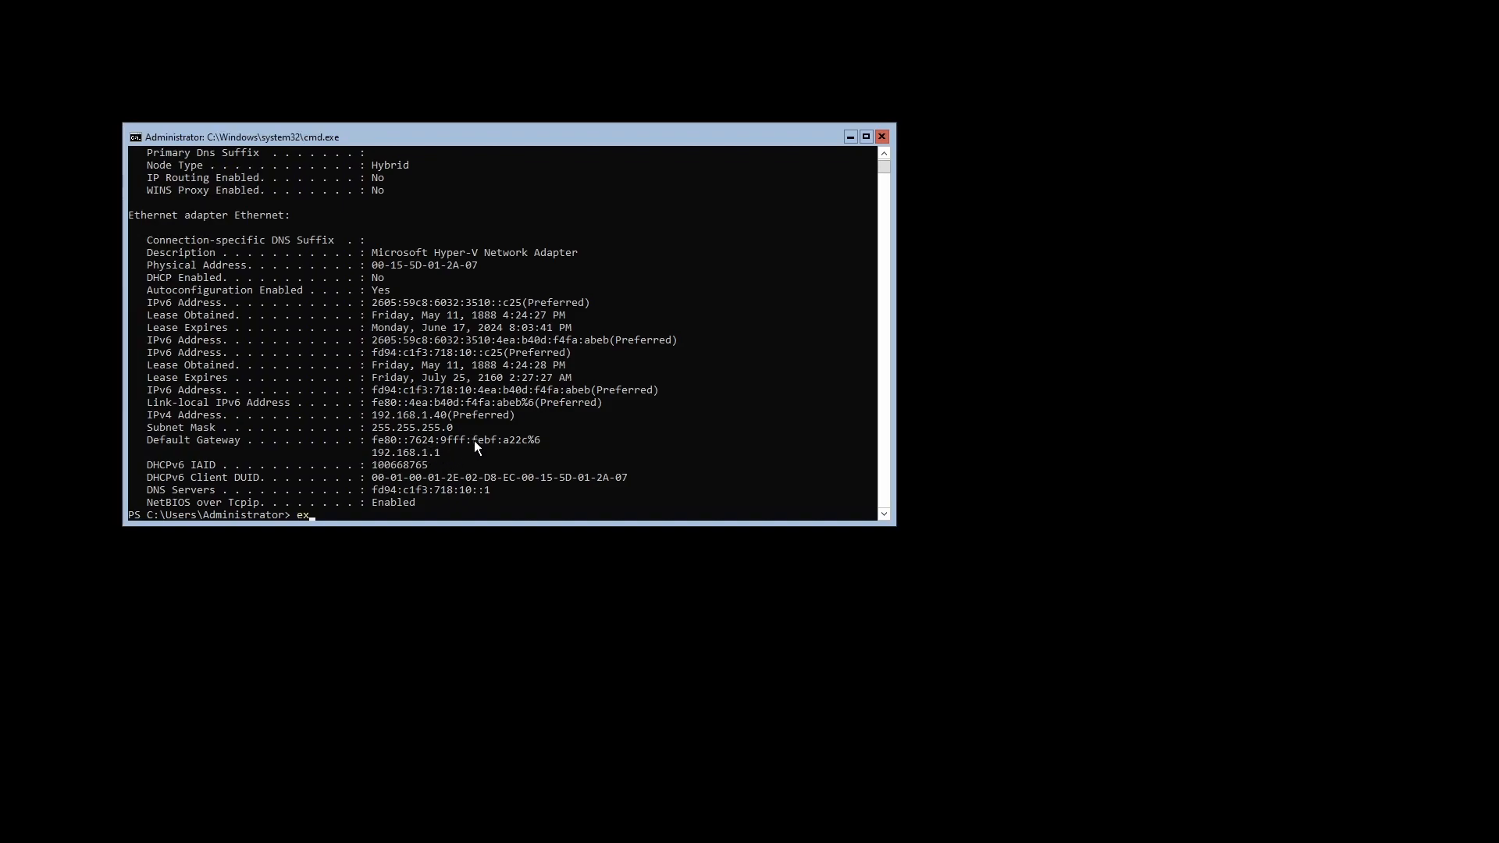
type("it")
key("Return")
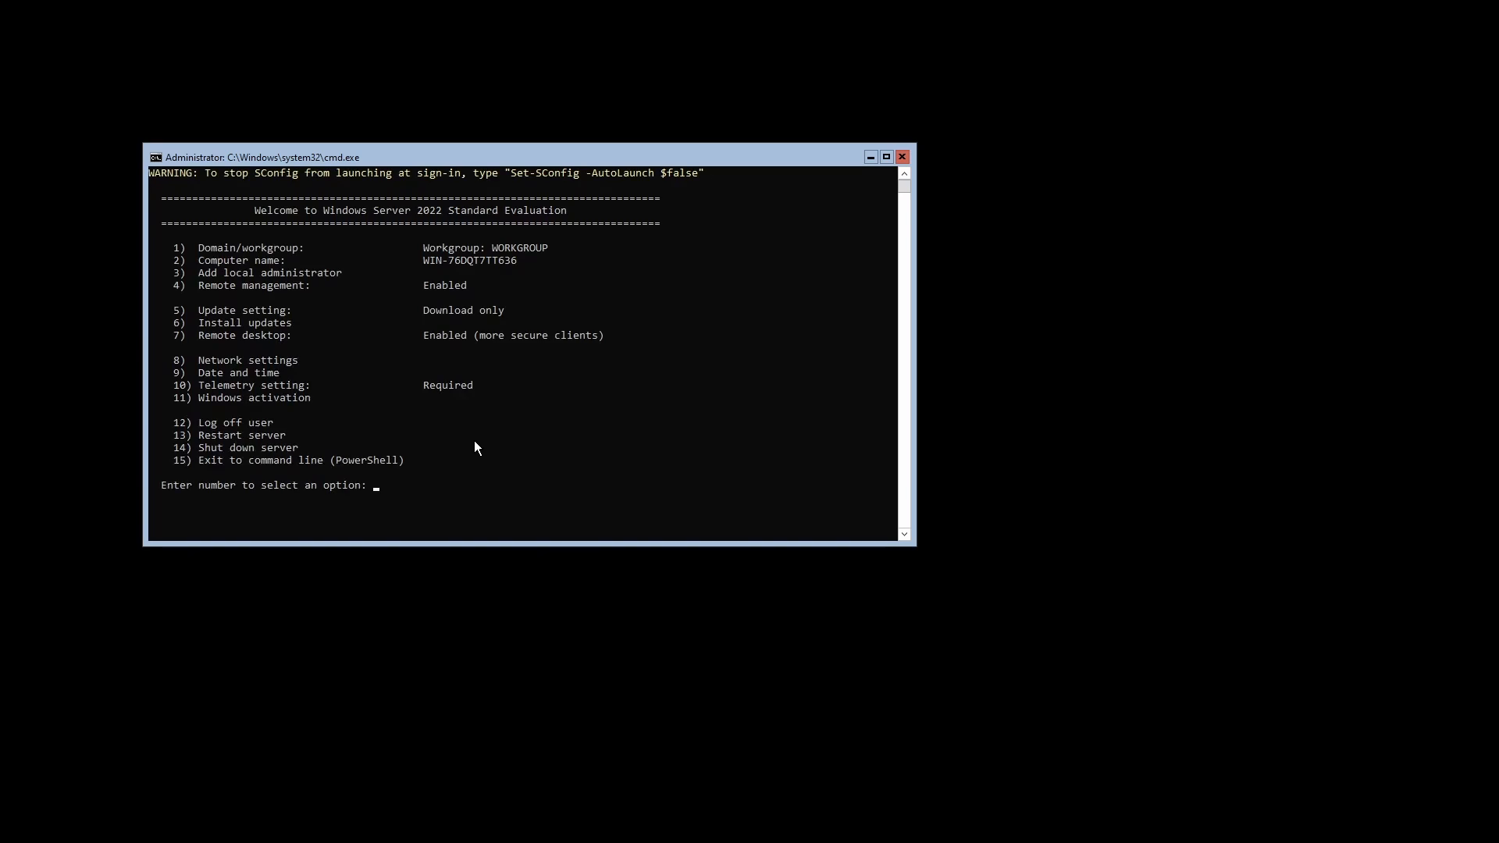
Set network adapter 1's preferred DNS server to 8.8.8.8 and its alternate DNS server to 8.8.4.4
type("8")
key("Return")
type("1")
key("Return")
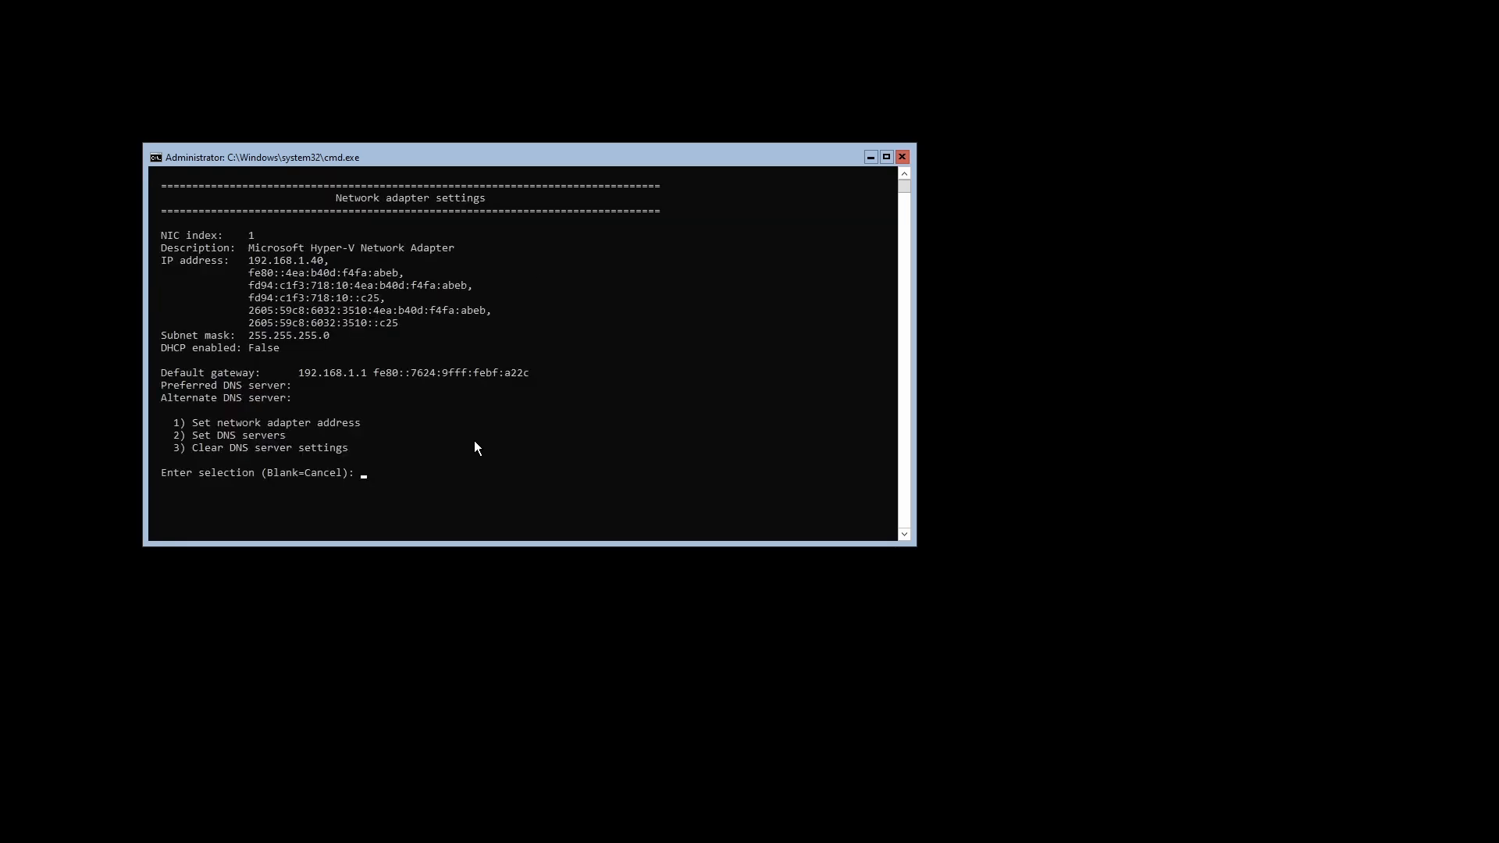
type("2")
key("Return")
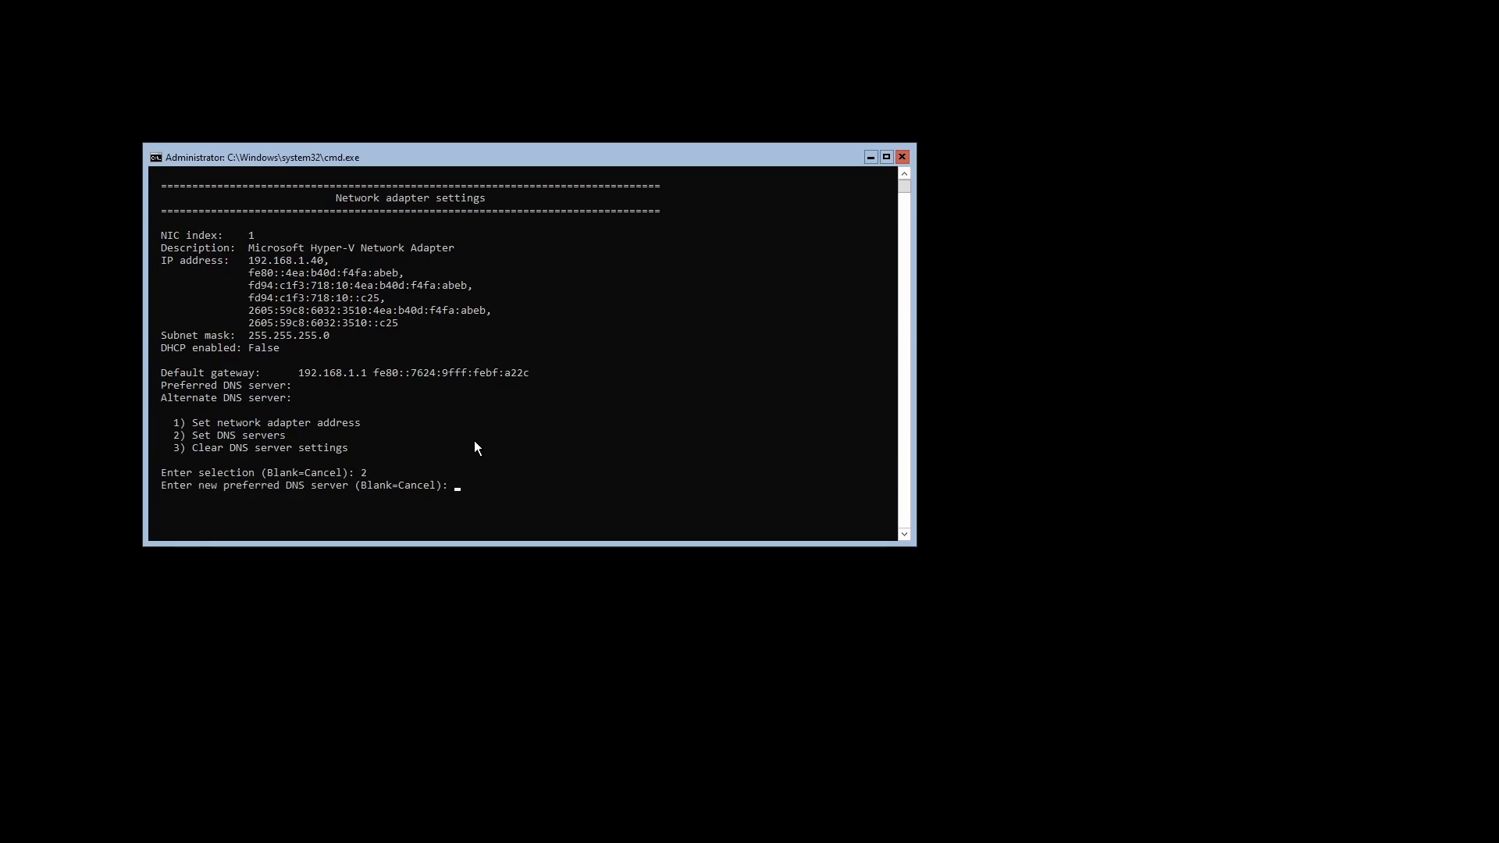
type("8.8.8.8")
key("Return")
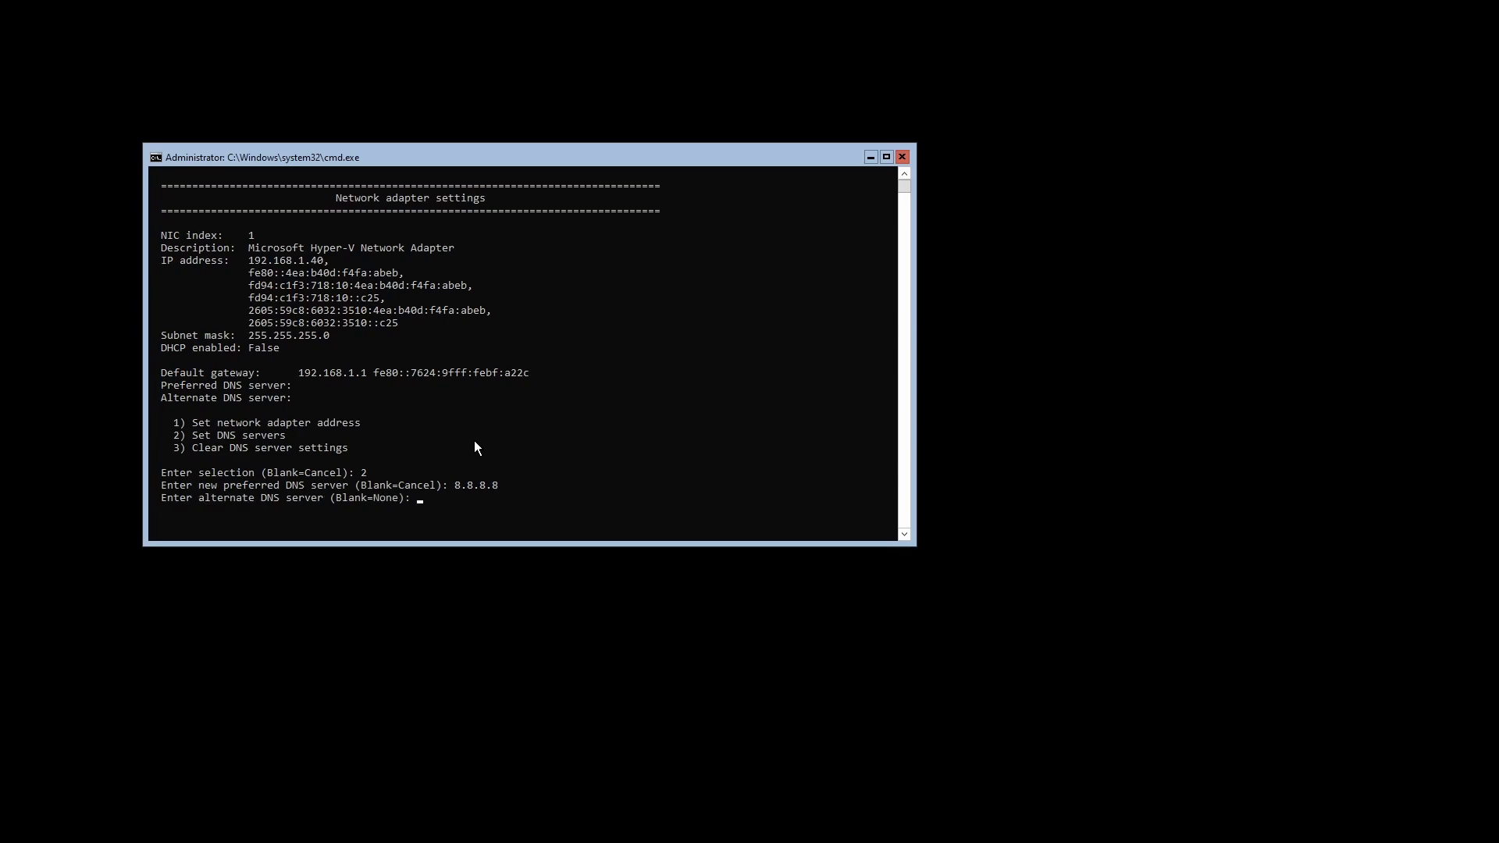
type("8.8.4.4")
key("Return")
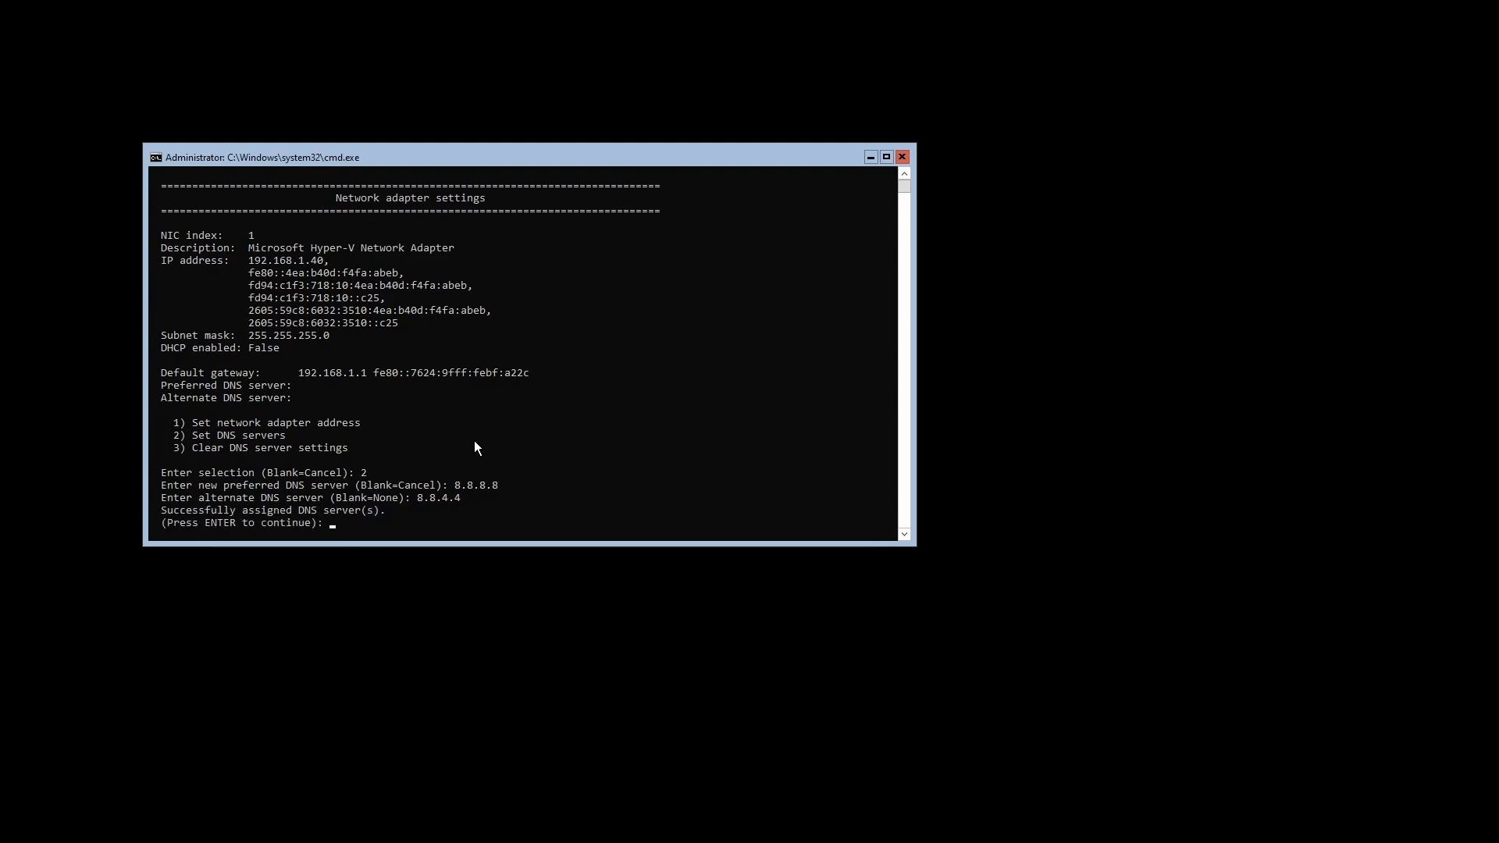
key("Return")
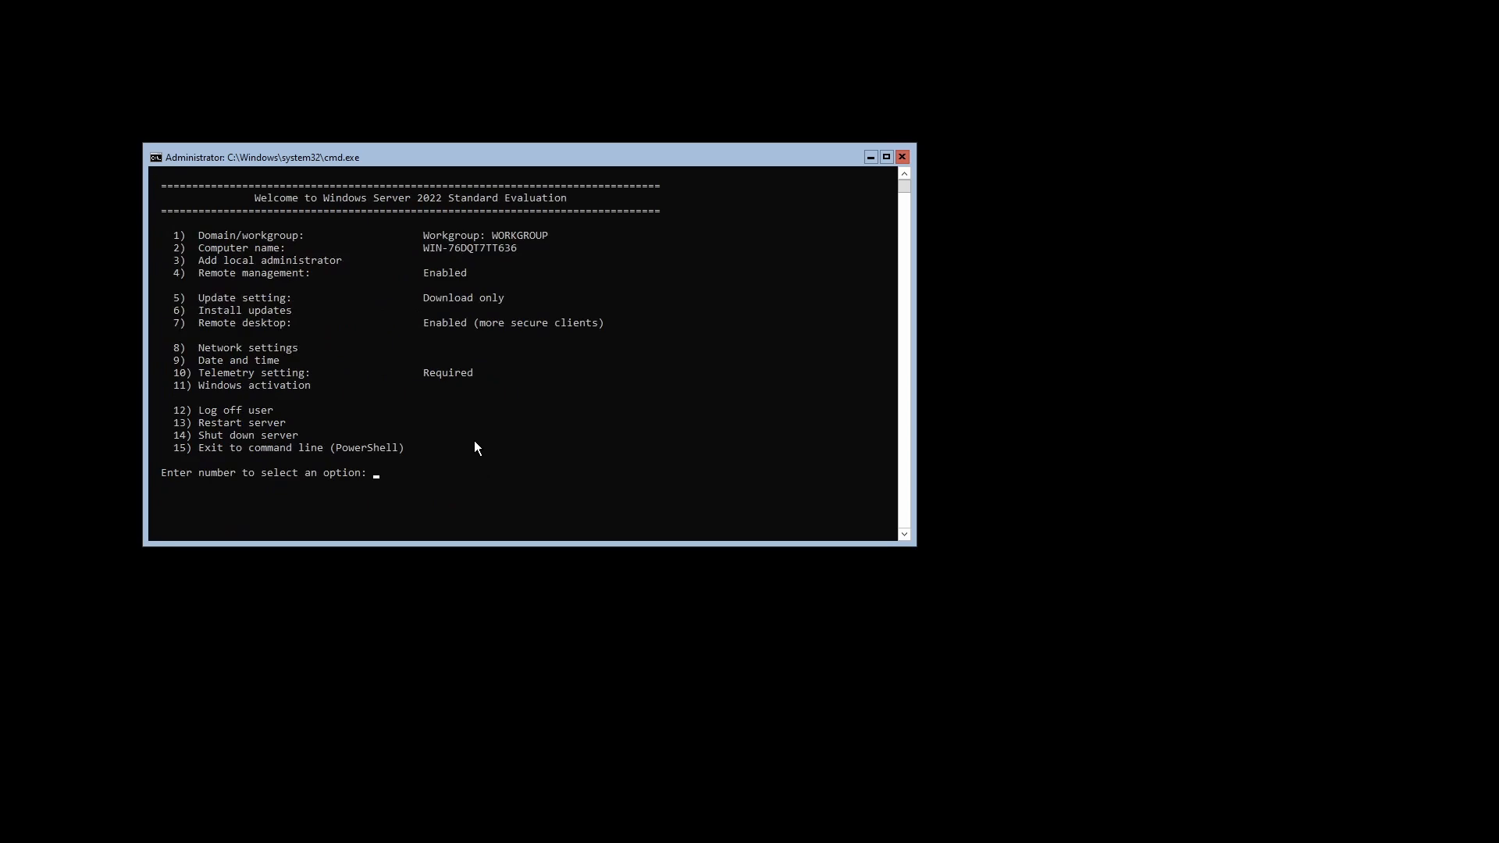
Change the server's time zone to (UTC-05:00) Eastern Time (US & Canada)
type("9")
key("Return")
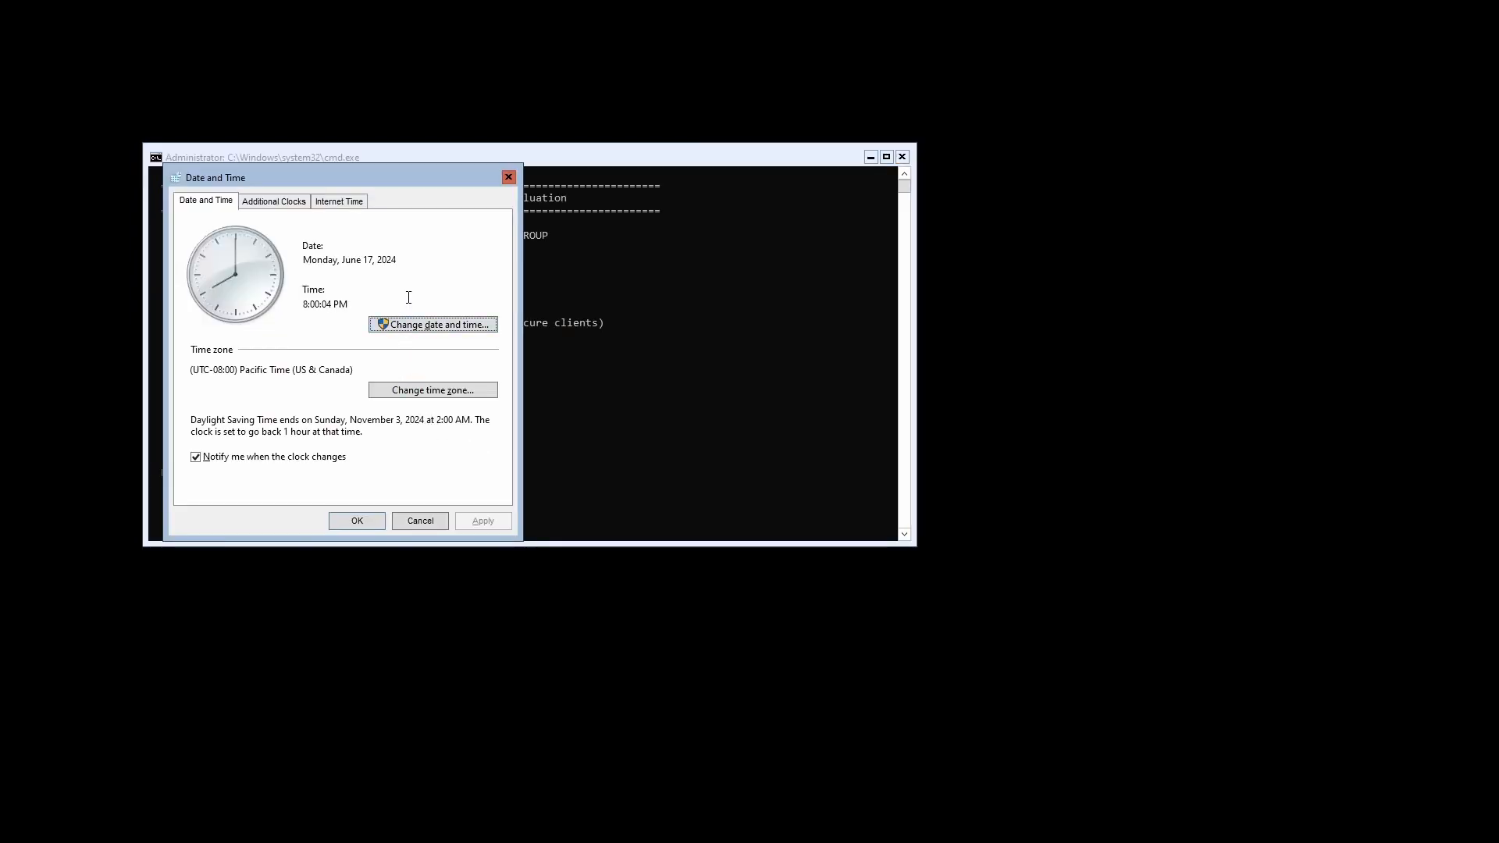
left_click_drag(395, 184, 549, 214)
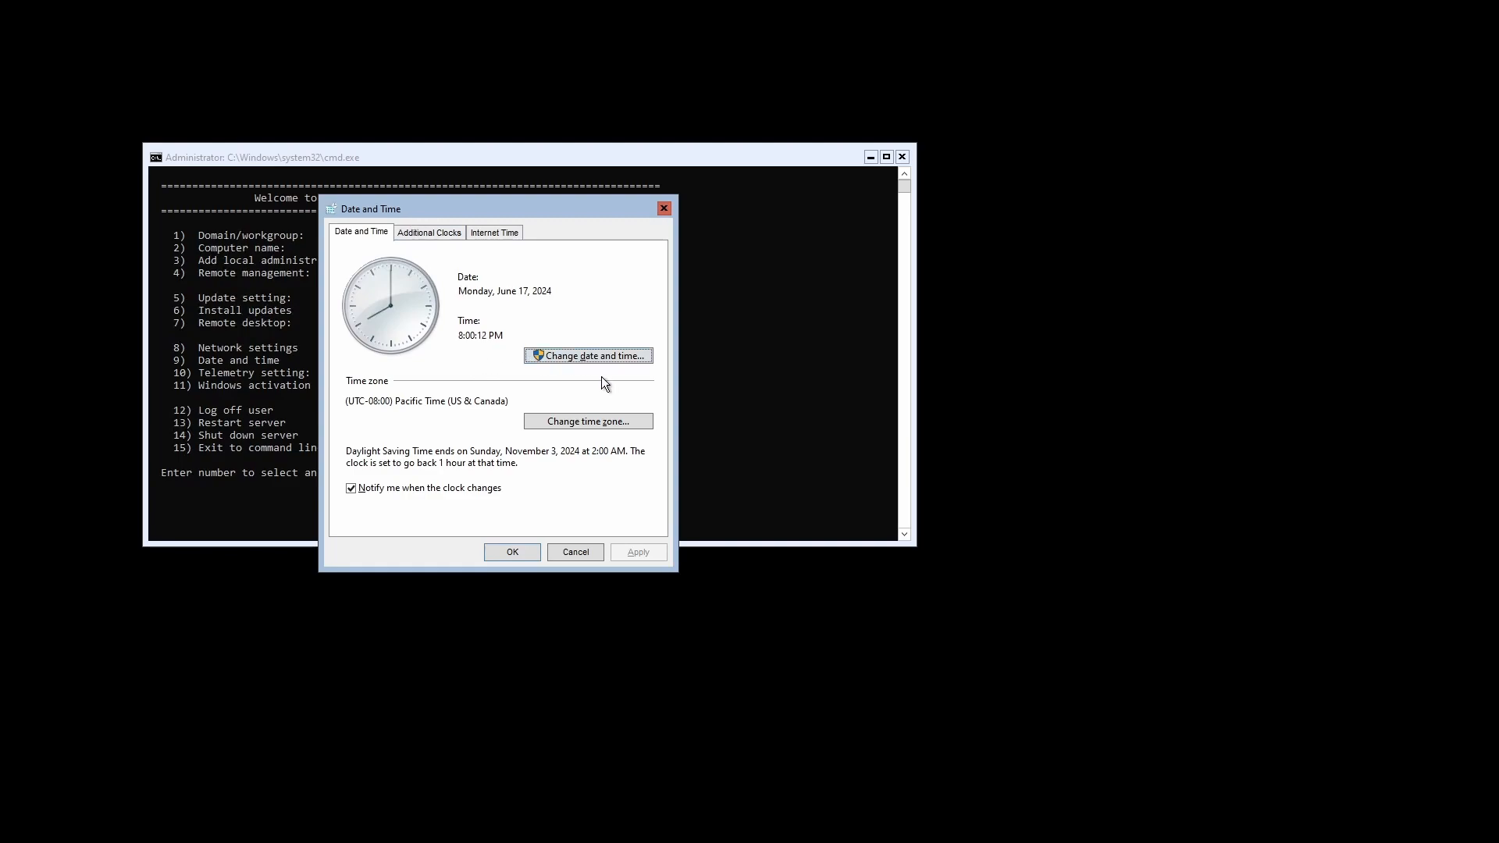
left_click(601, 426)
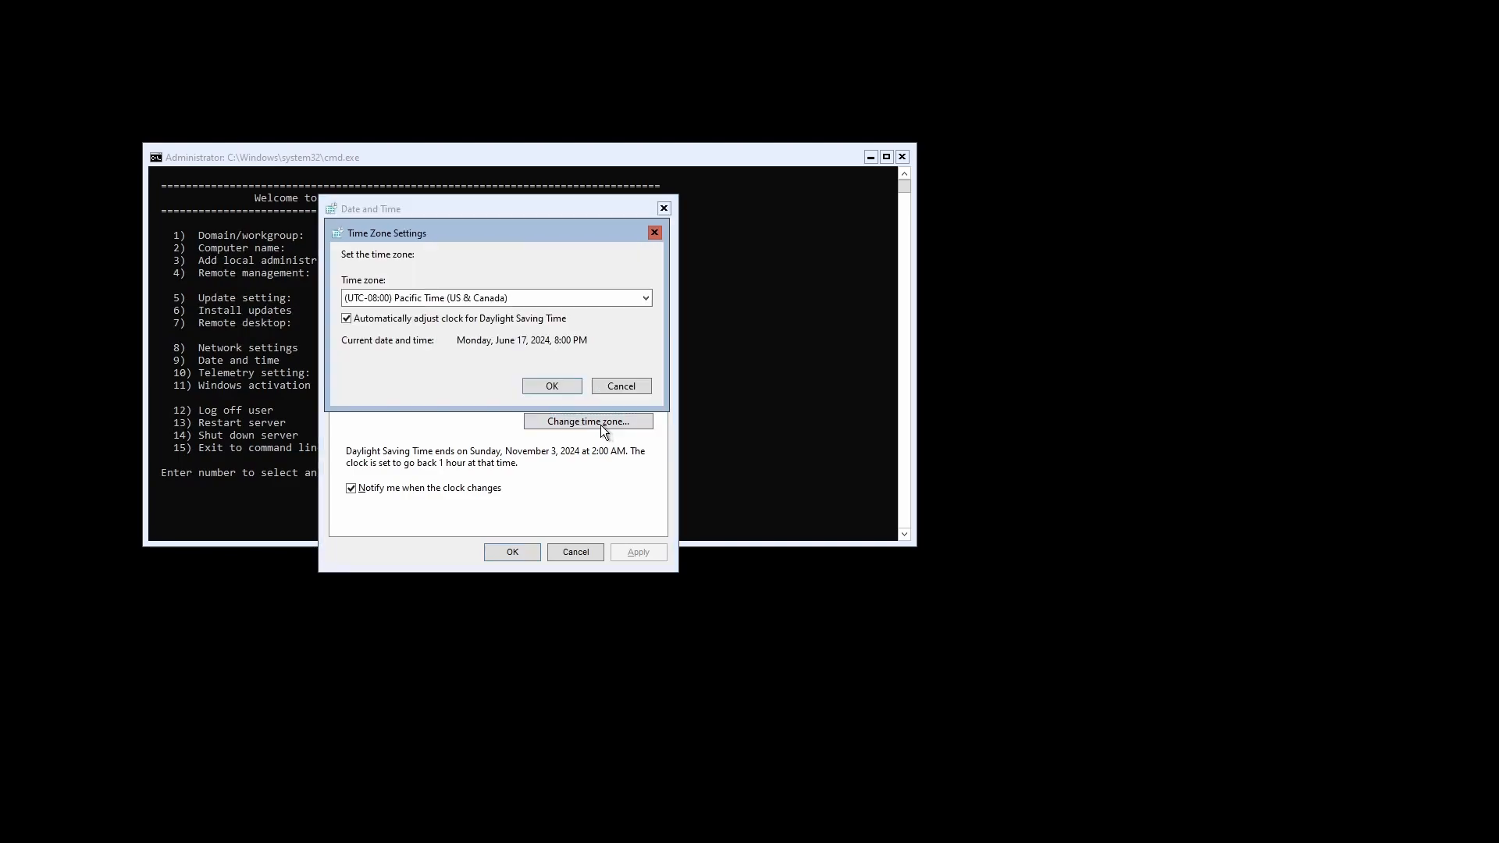
left_click(547, 296)
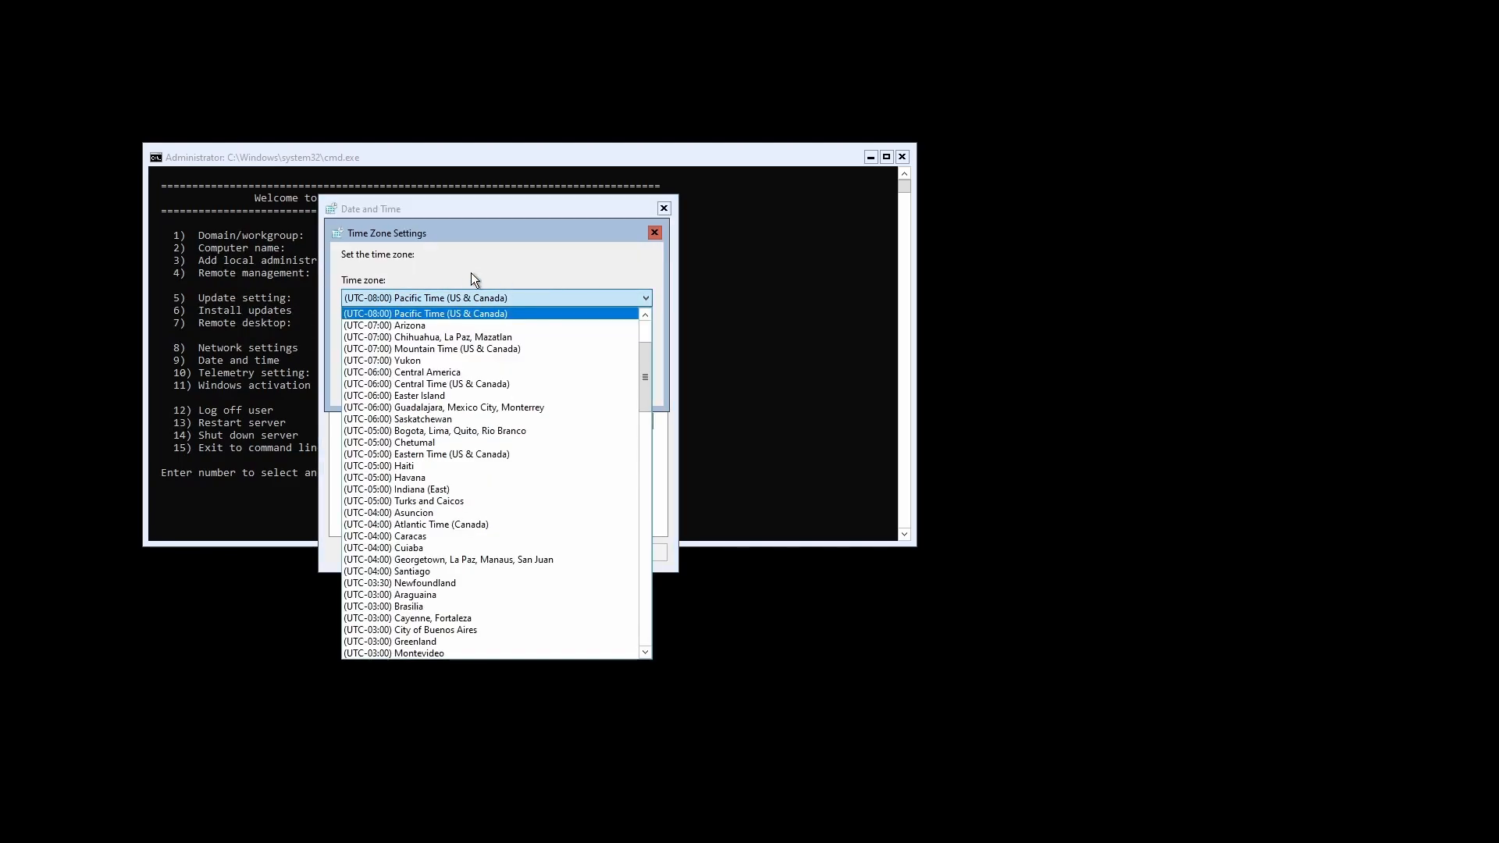
left_click(506, 454)
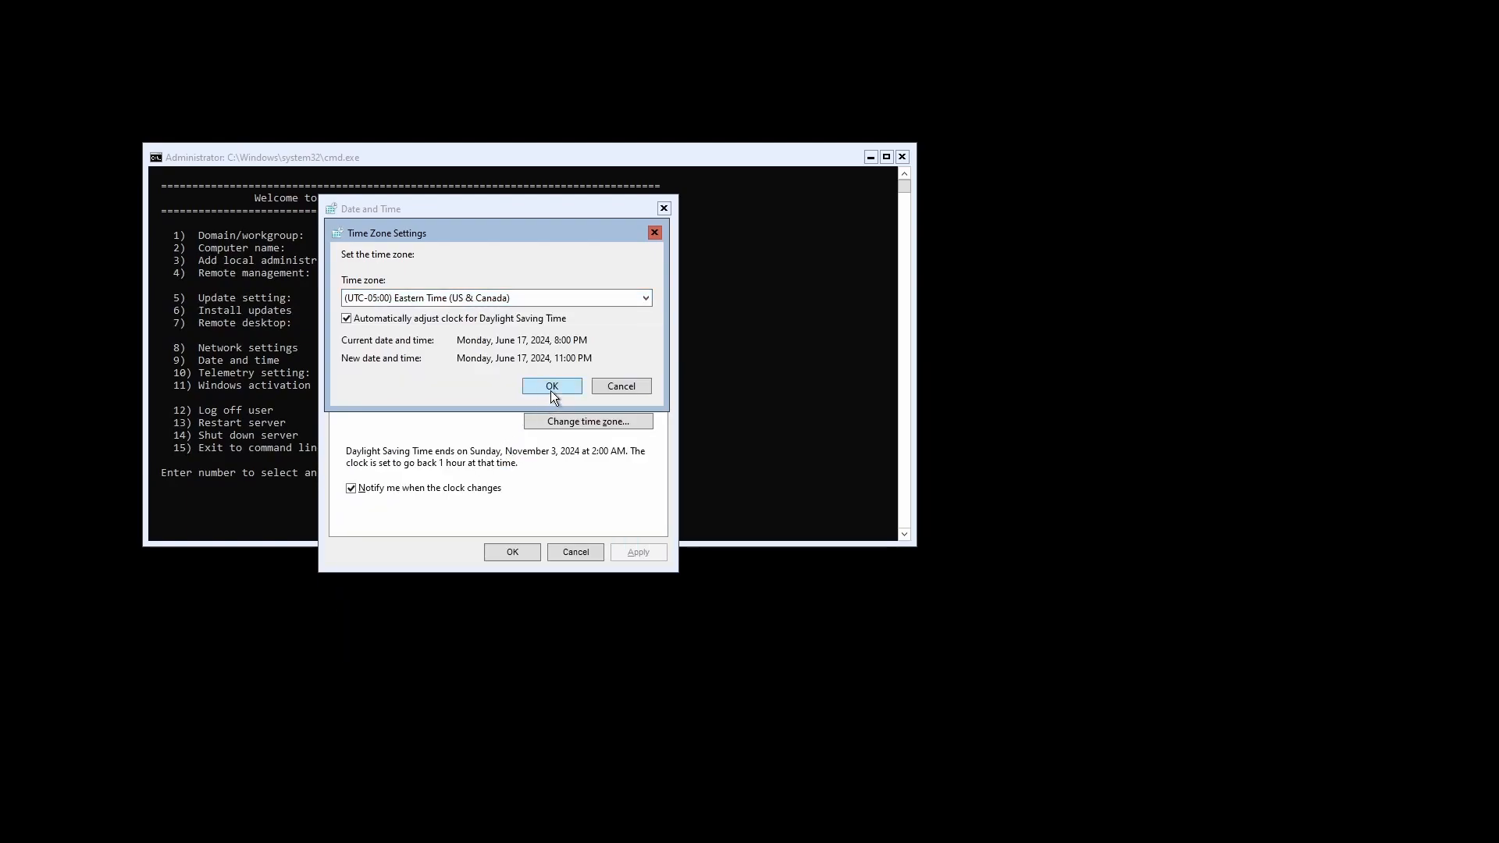
left_click(552, 387)
left_click(513, 552)
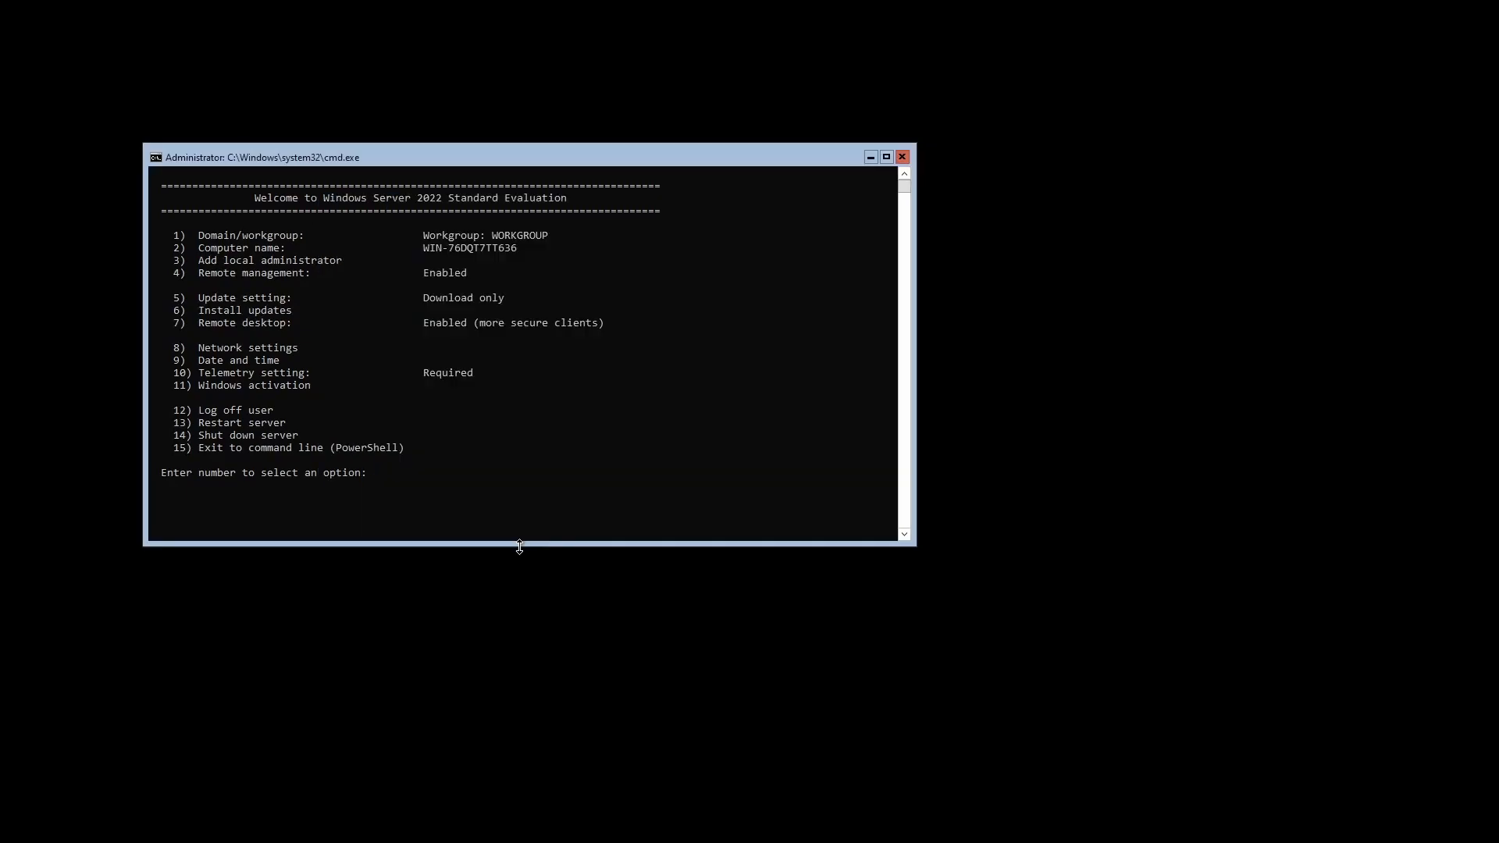
Display the Windows license information and return to the main menu
left_click(499, 483)
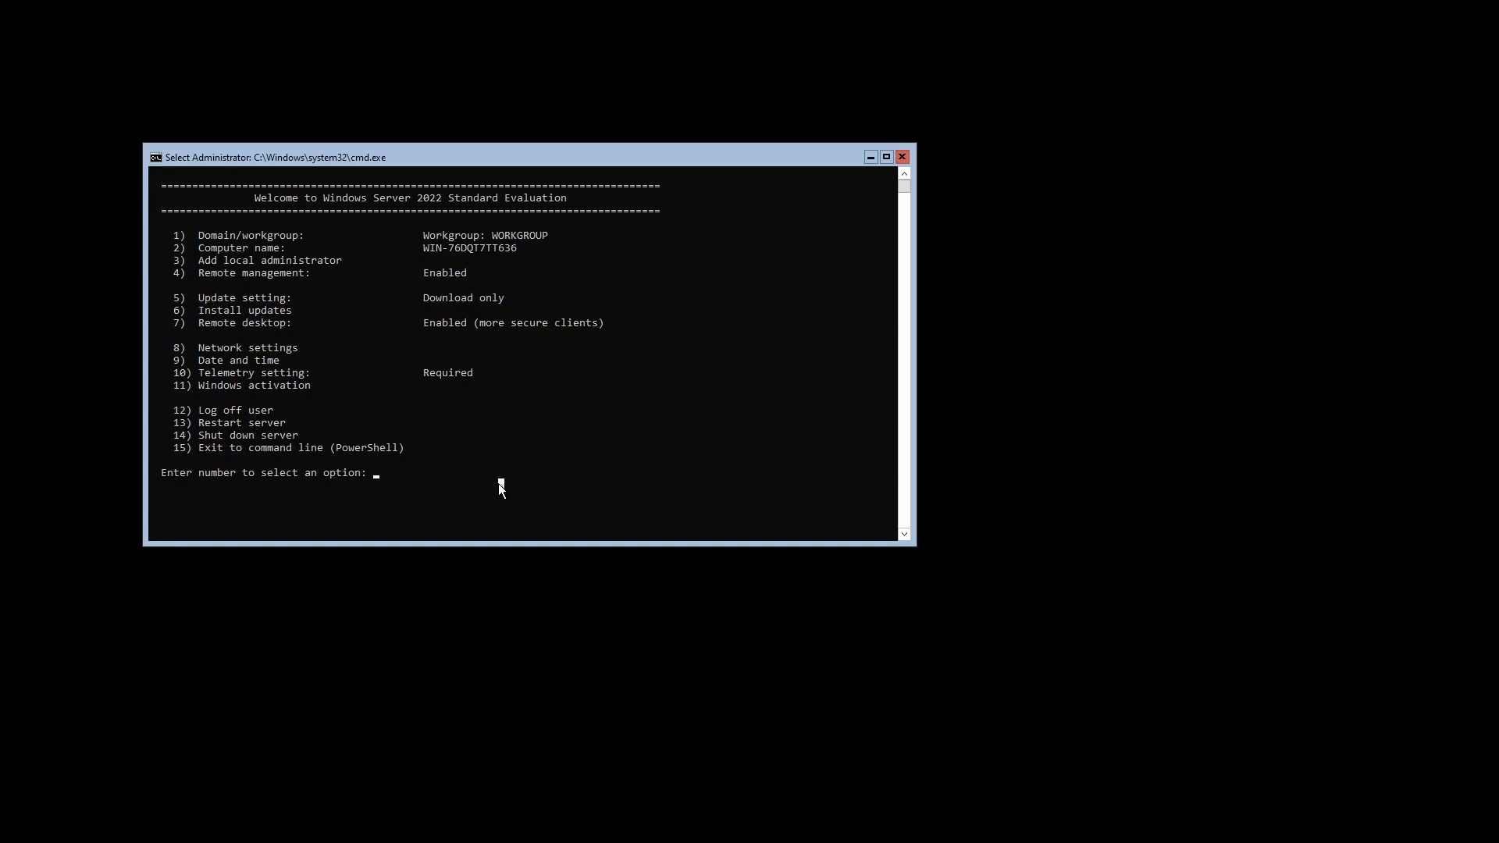
key("Escape")
type("11")
key("Return")
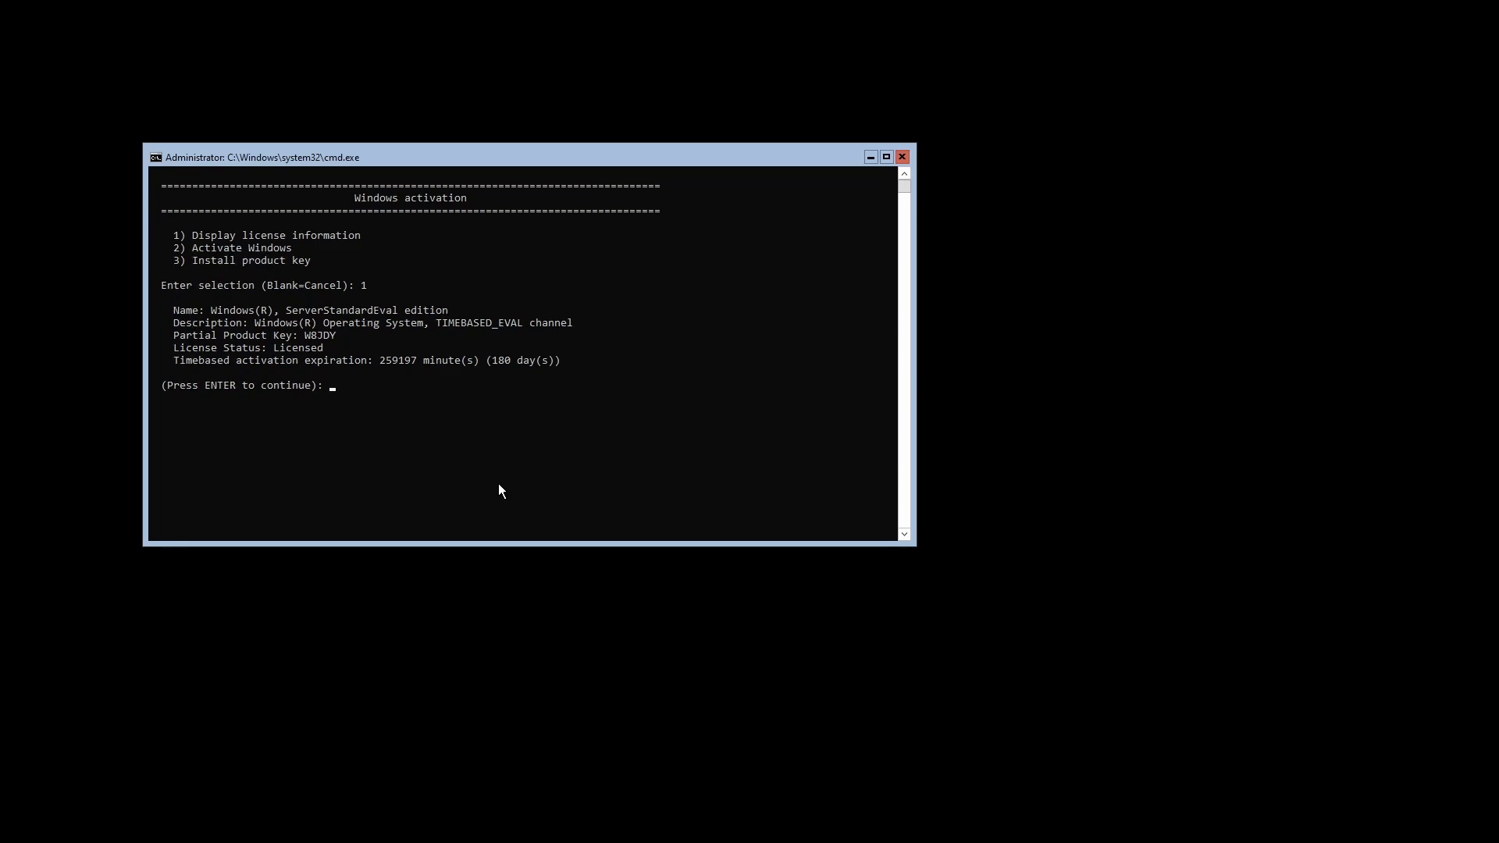
key("Return")
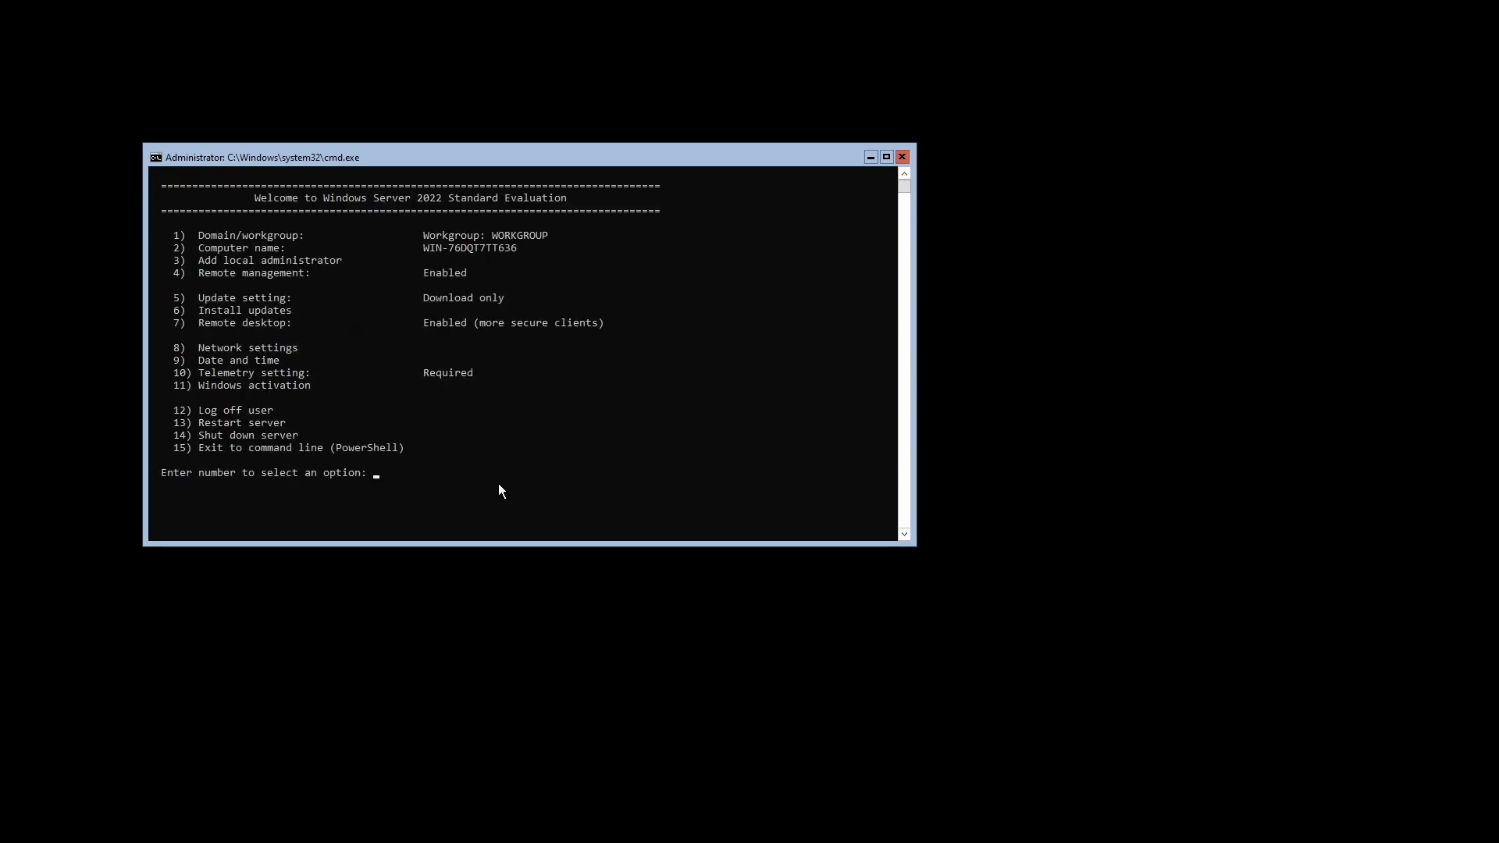
Try to activate Windows from the Windows activation options and return to the main menu
type("11")
key("Return")
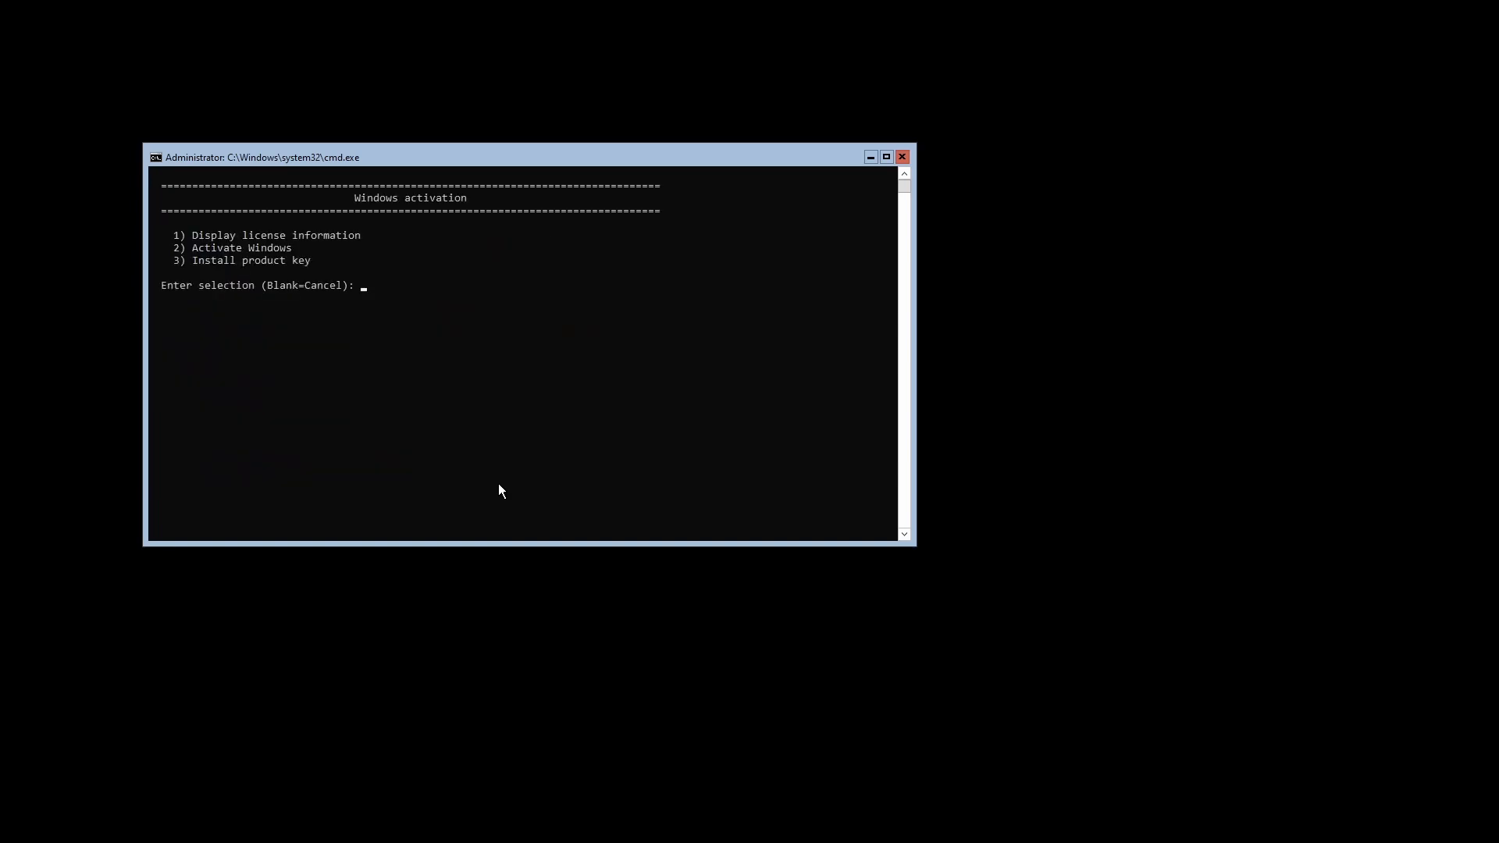
type("2")
key("Return")
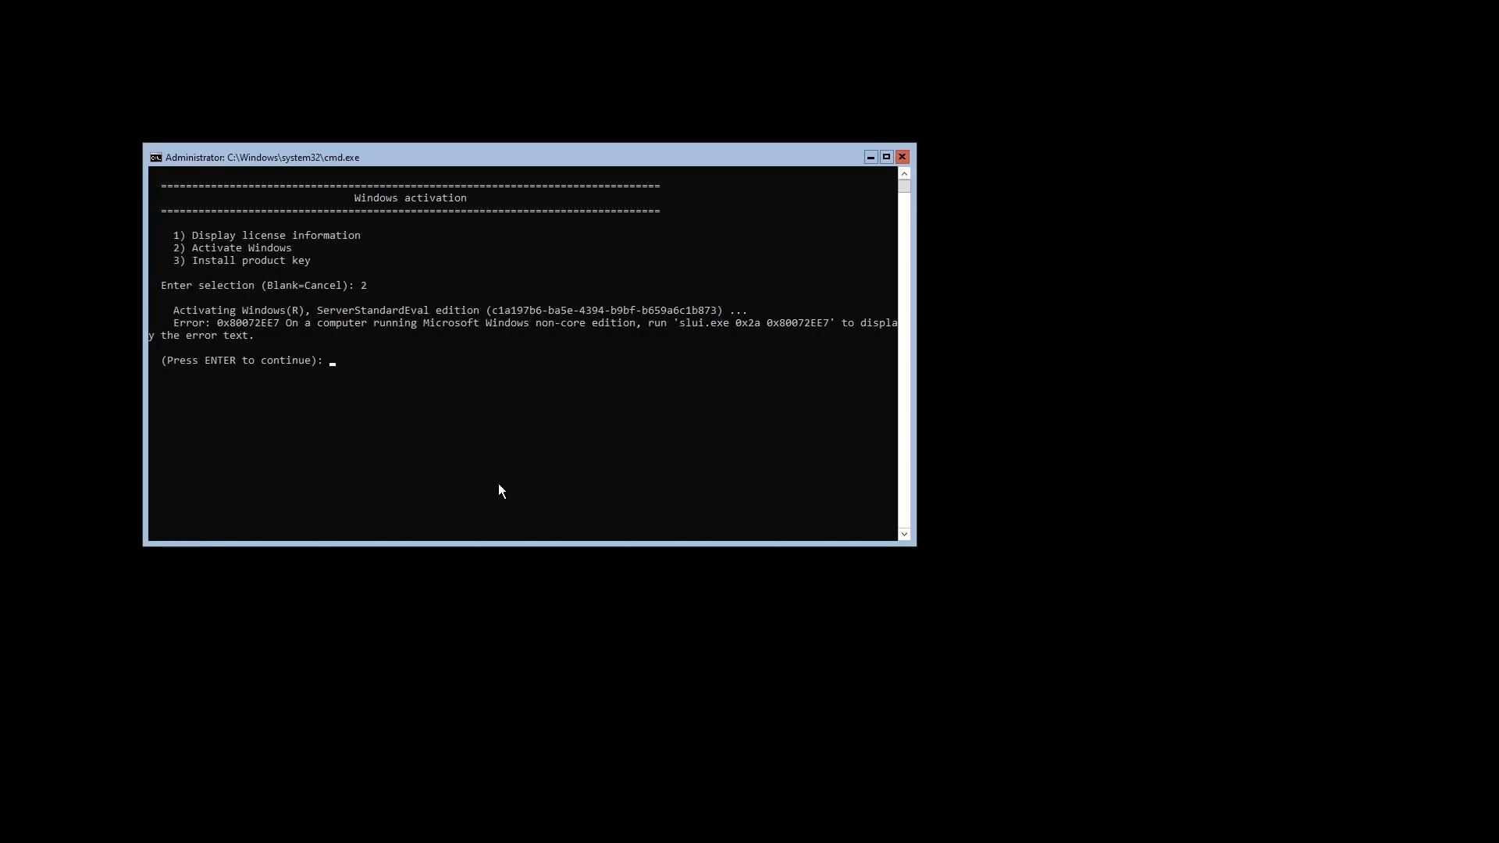
key("Return")
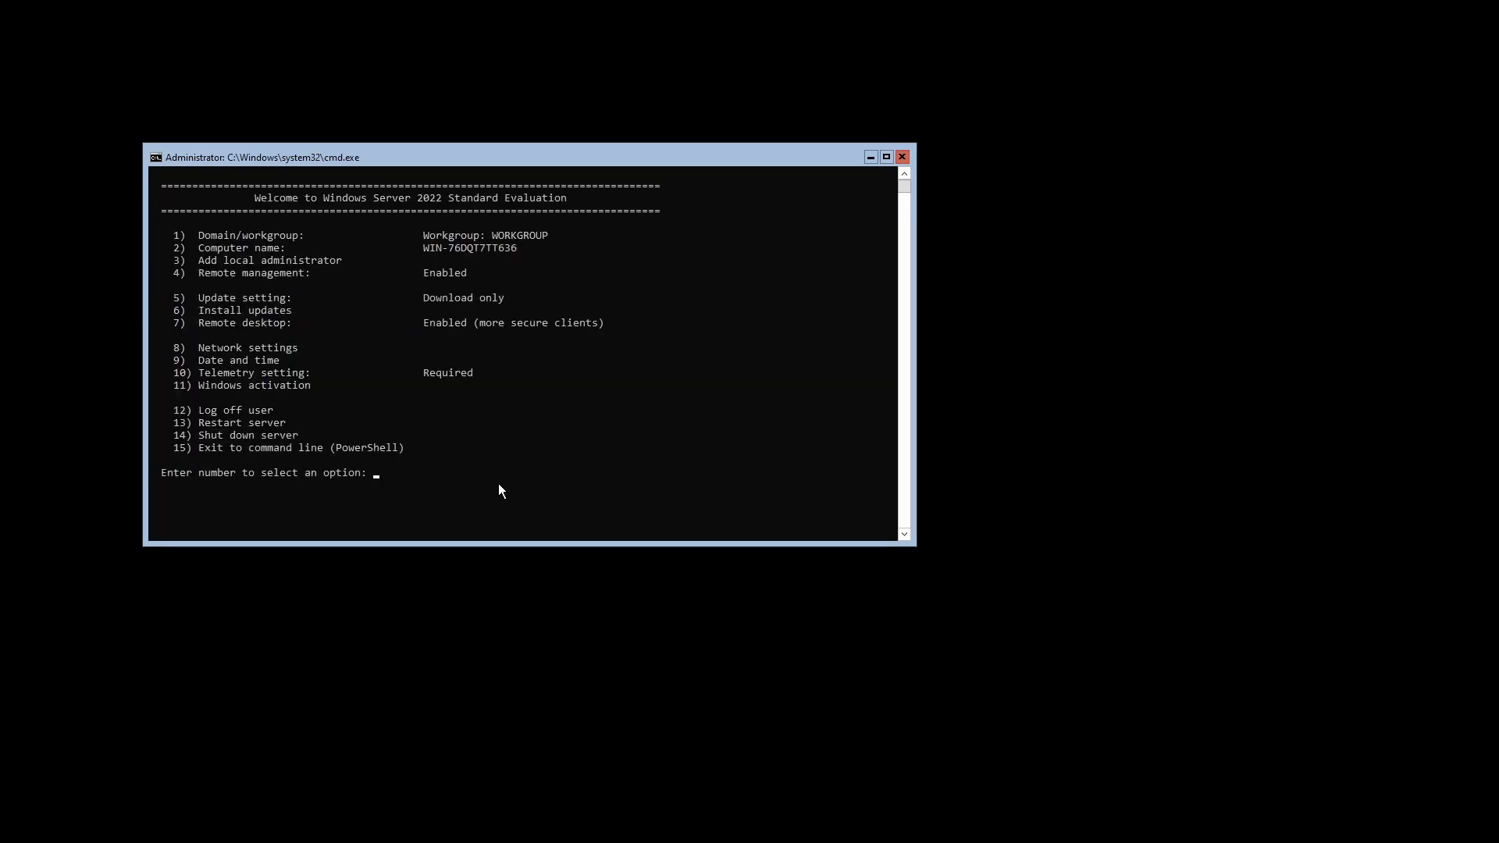
type("11")
key("Return")
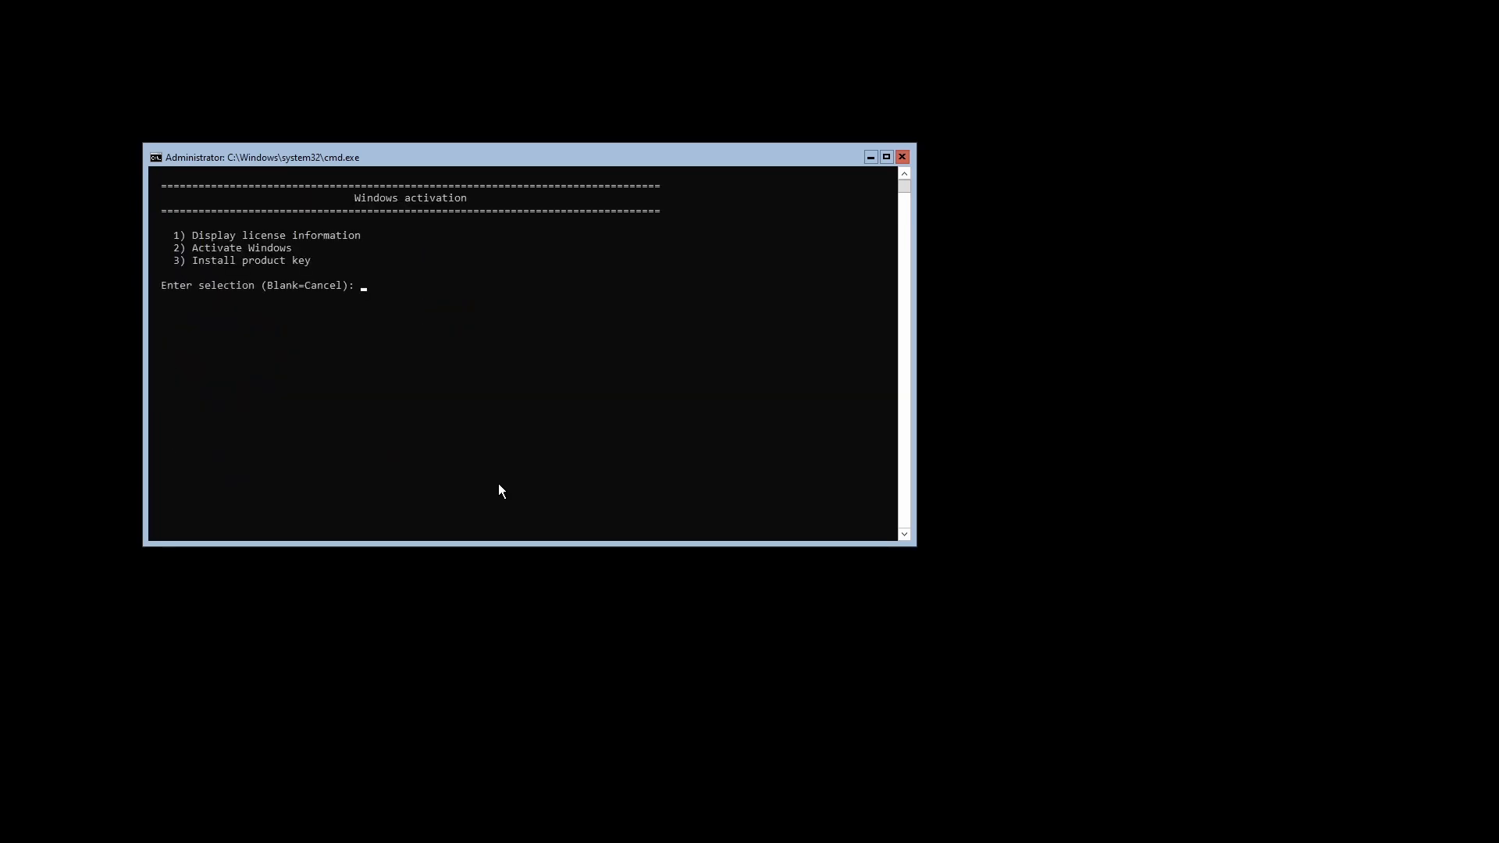
type("3")
key("Return")
key("ctrl+c")
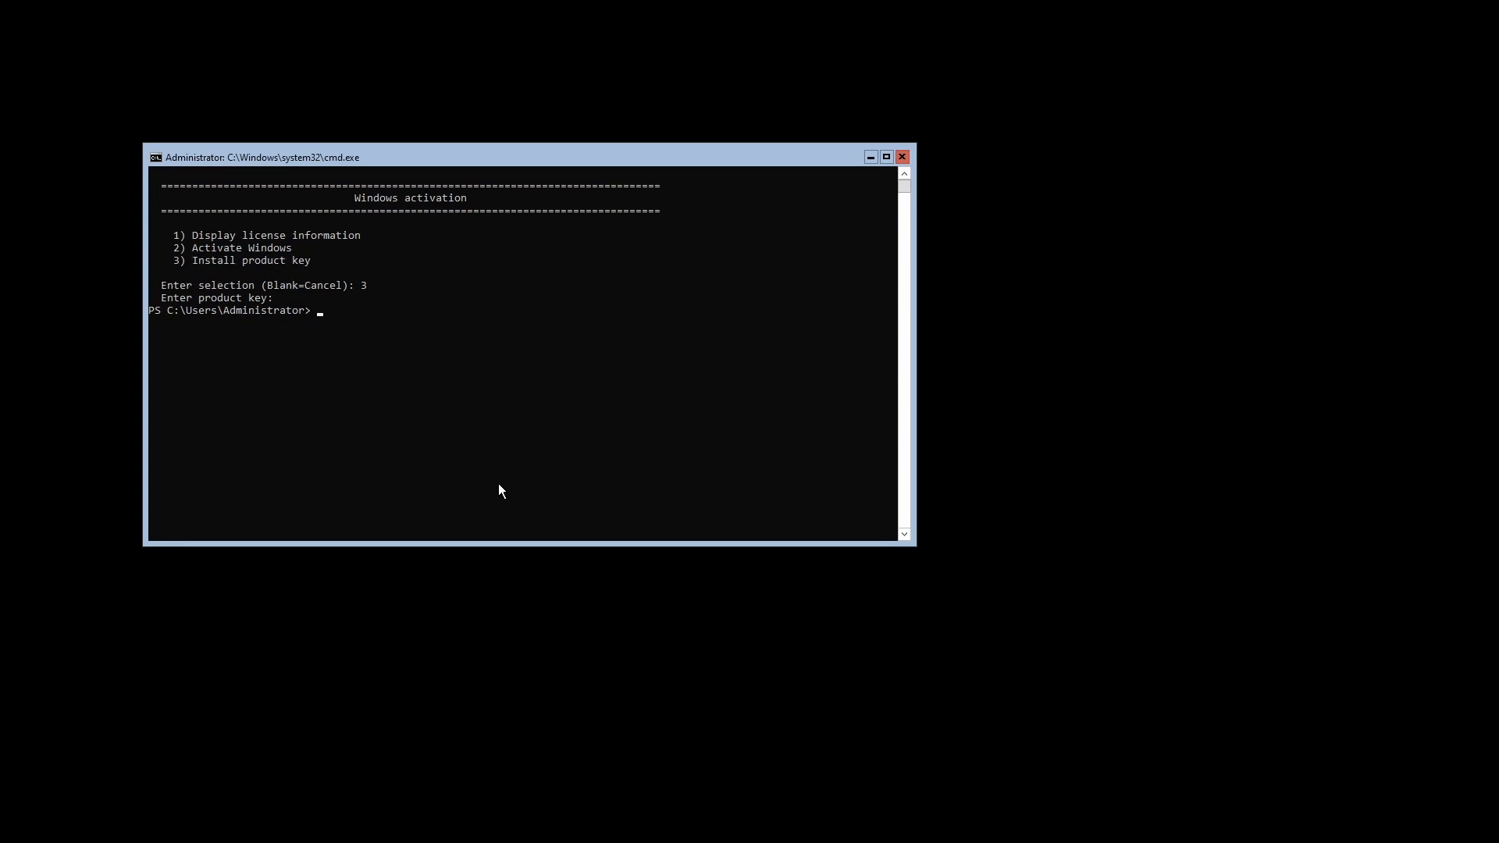
type("exit")
key("Return")
type("y")
key("Return")
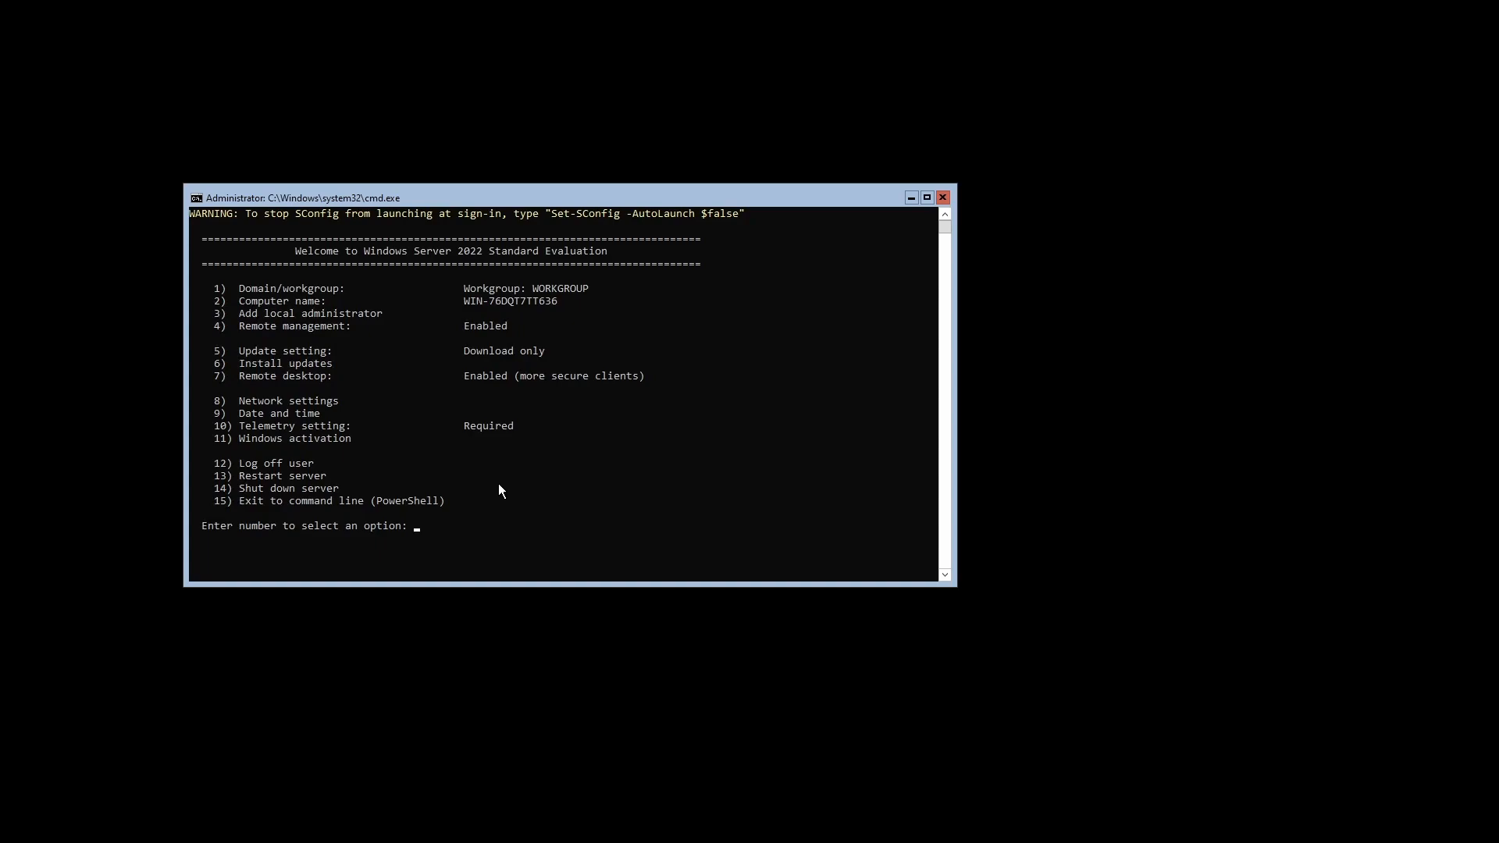
Start a search for all quality updates to install on the server
type("6")
key("Return")
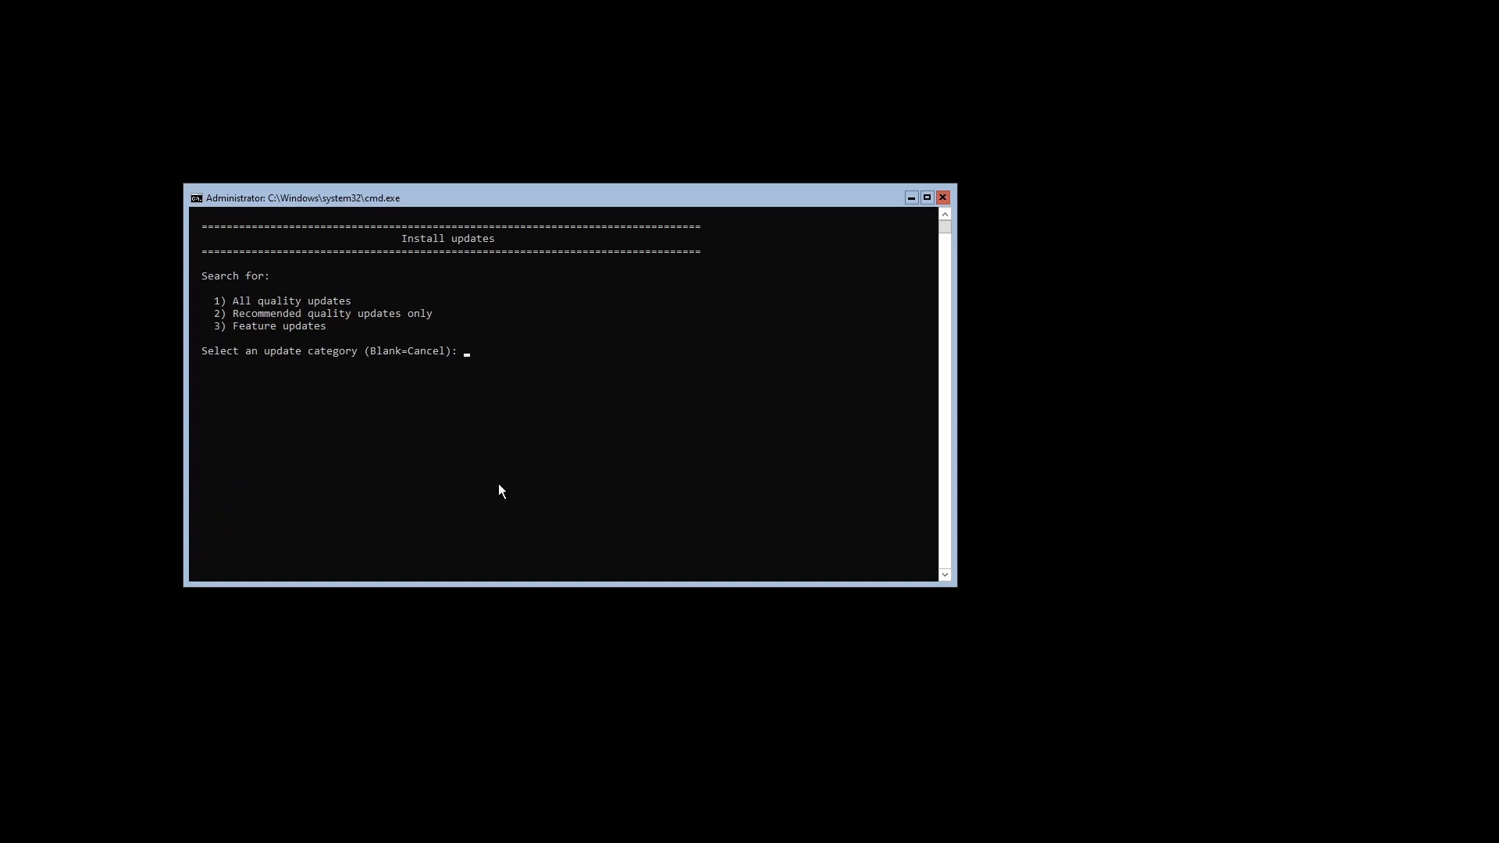
type("1")
key("Return")
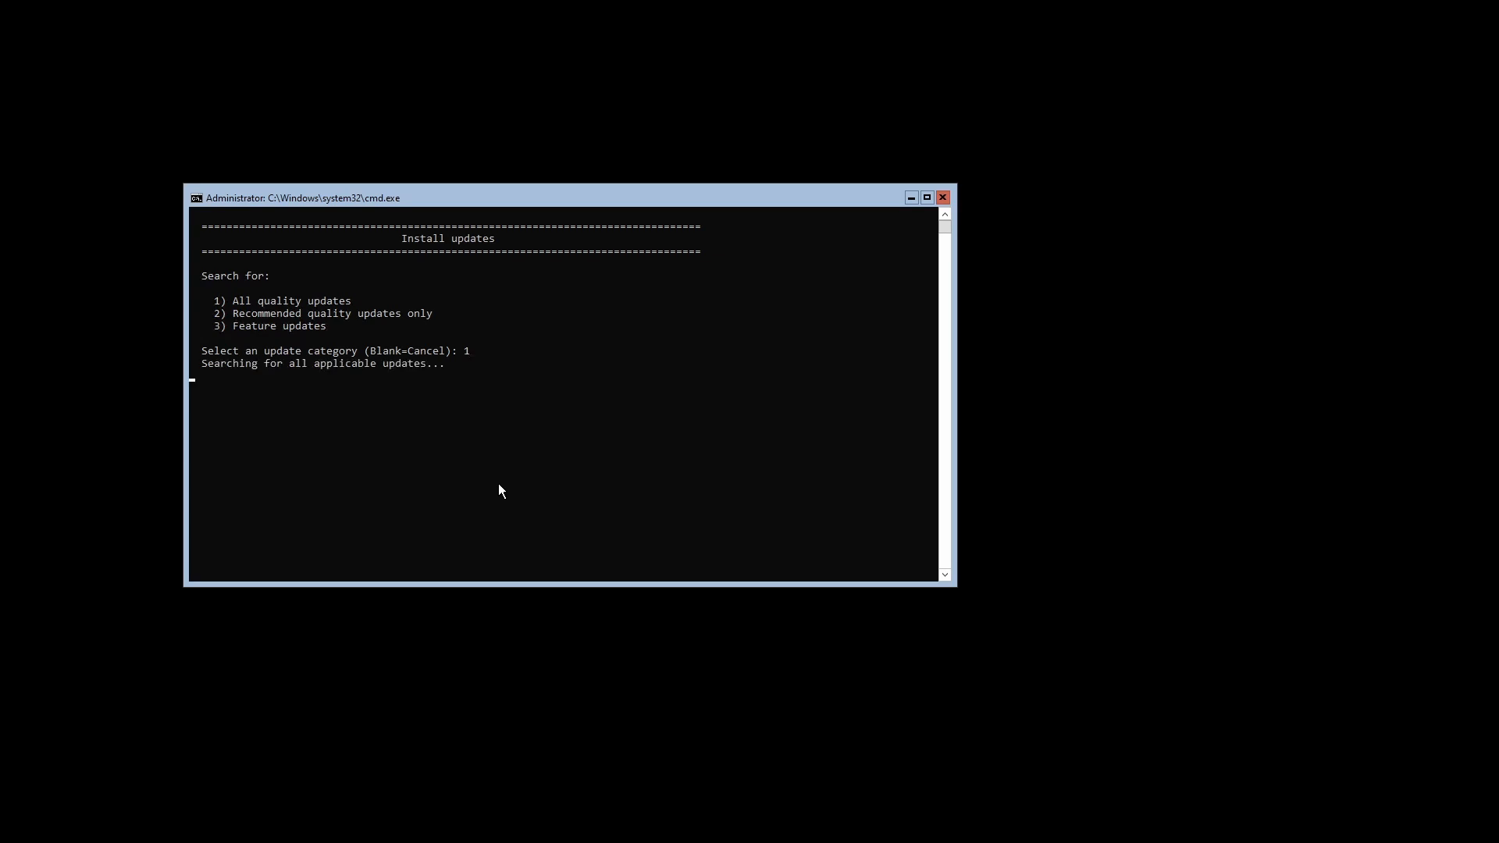